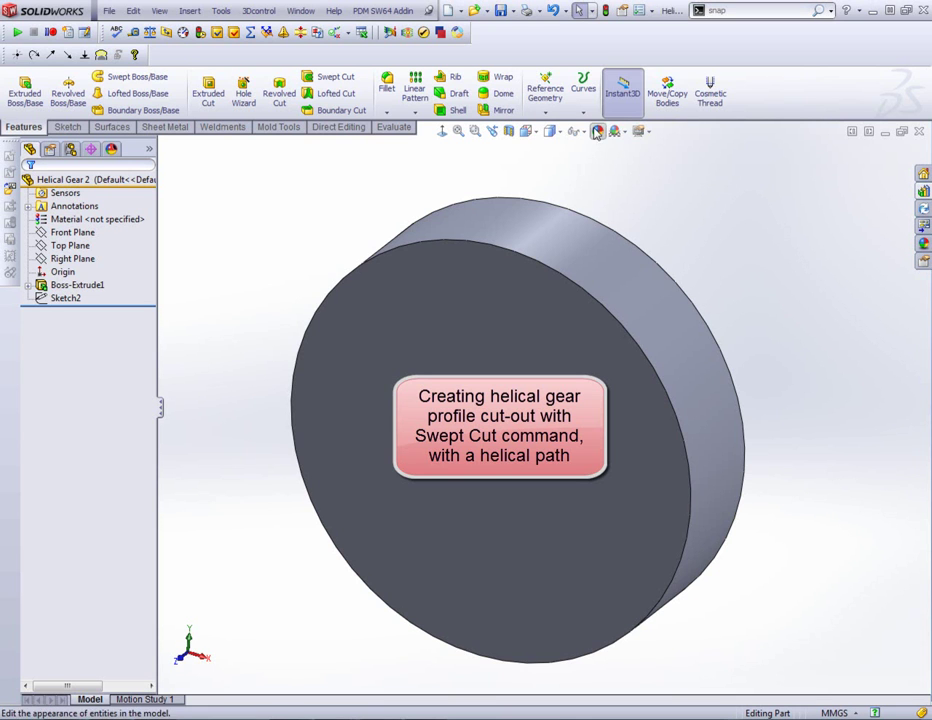
Start a helix and sketch a 120 mm circle on the cylinder's front face, snapped to its edge.
left_click(585, 90)
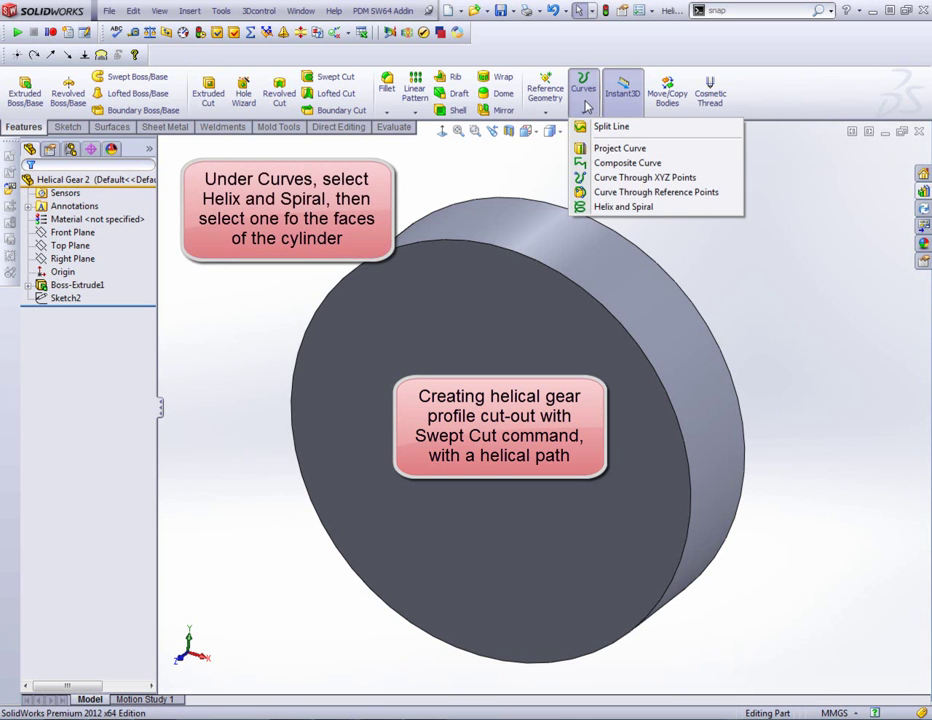
left_click(646, 208)
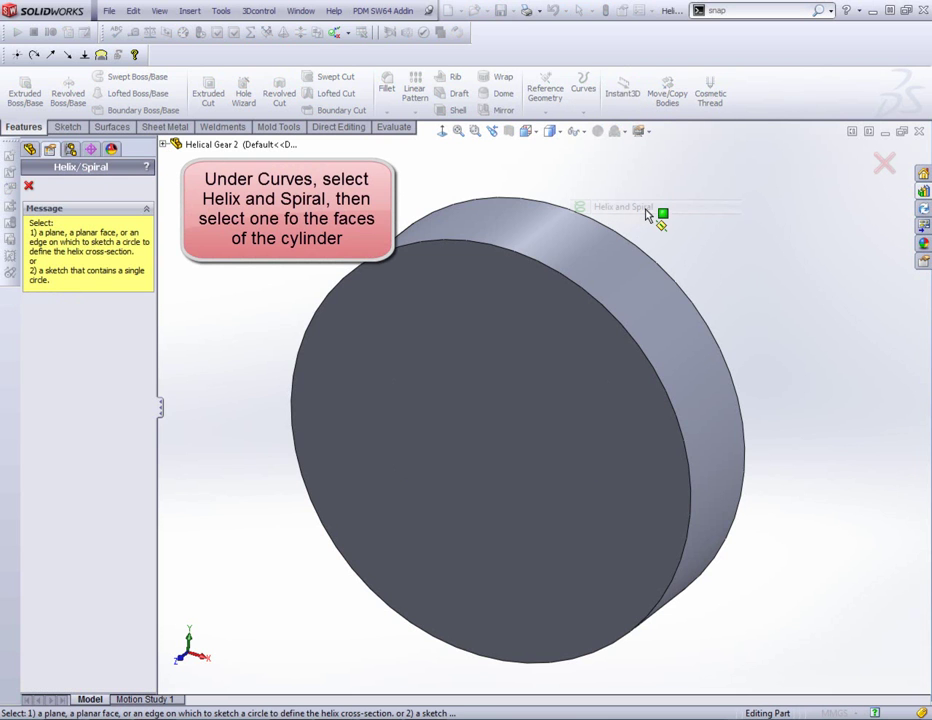
left_click(513, 308)
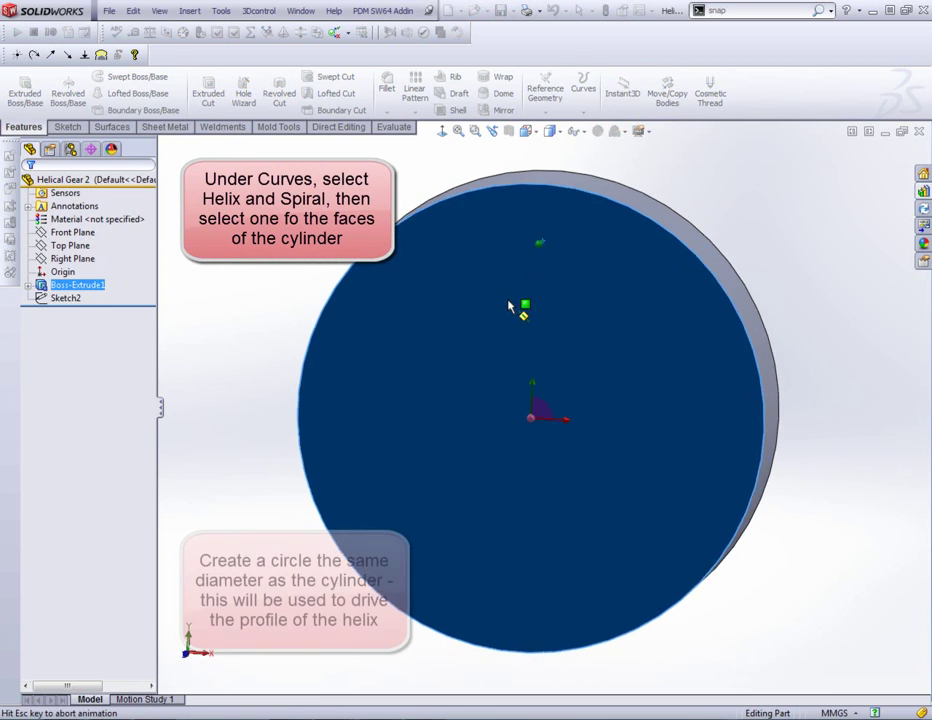
left_click(113, 76)
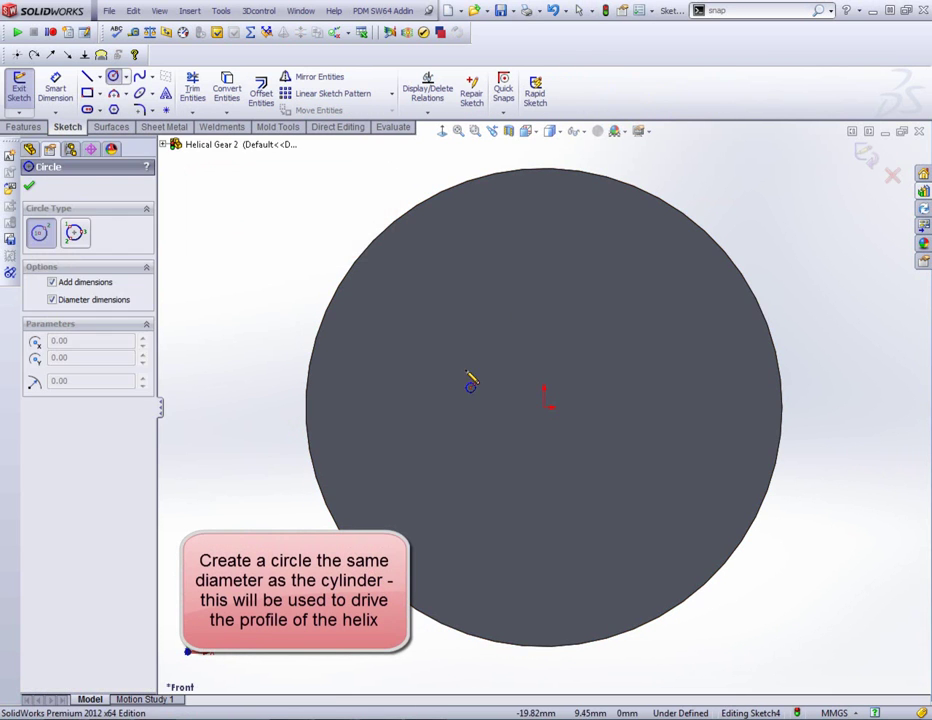
left_click(544, 407)
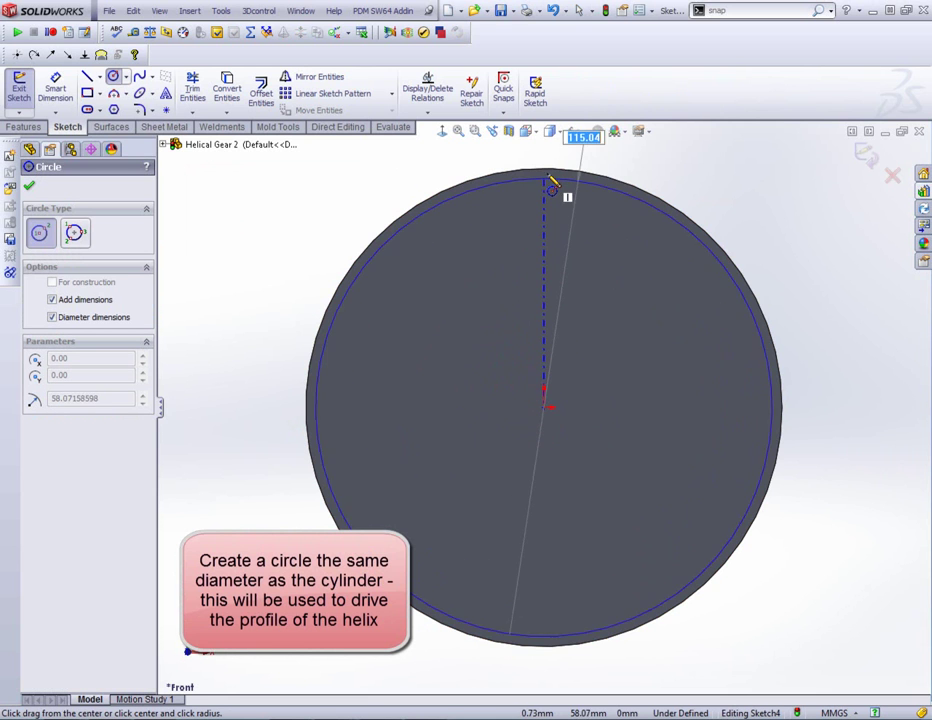
left_click(588, 188)
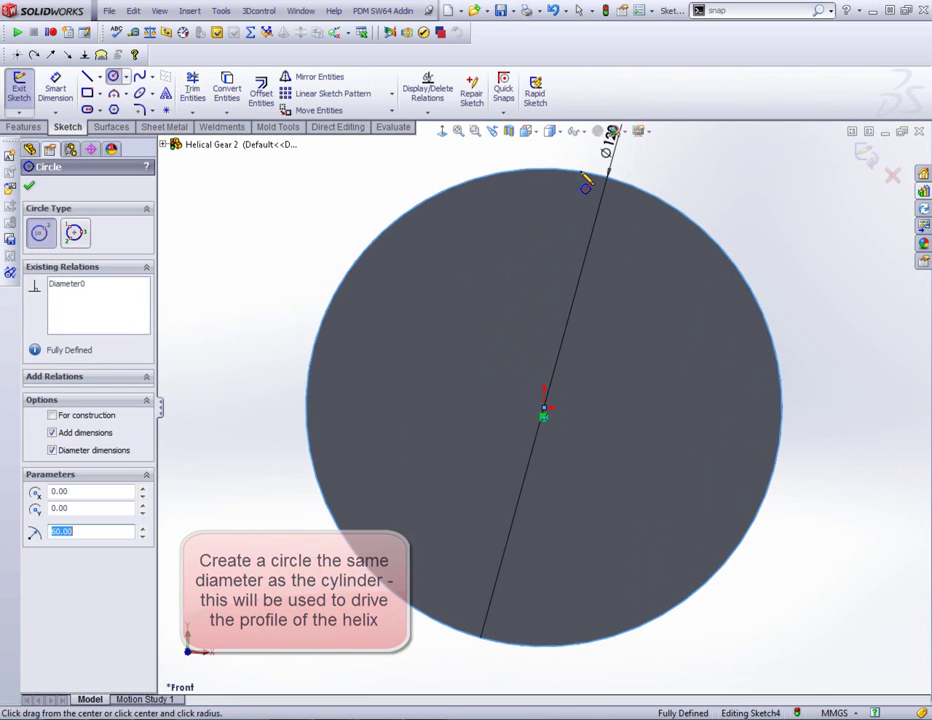
key("Escape")
Create the helix by Height and Revolution: 30 mm height, 0.05 revolutions, 90° start angle.
key("h")
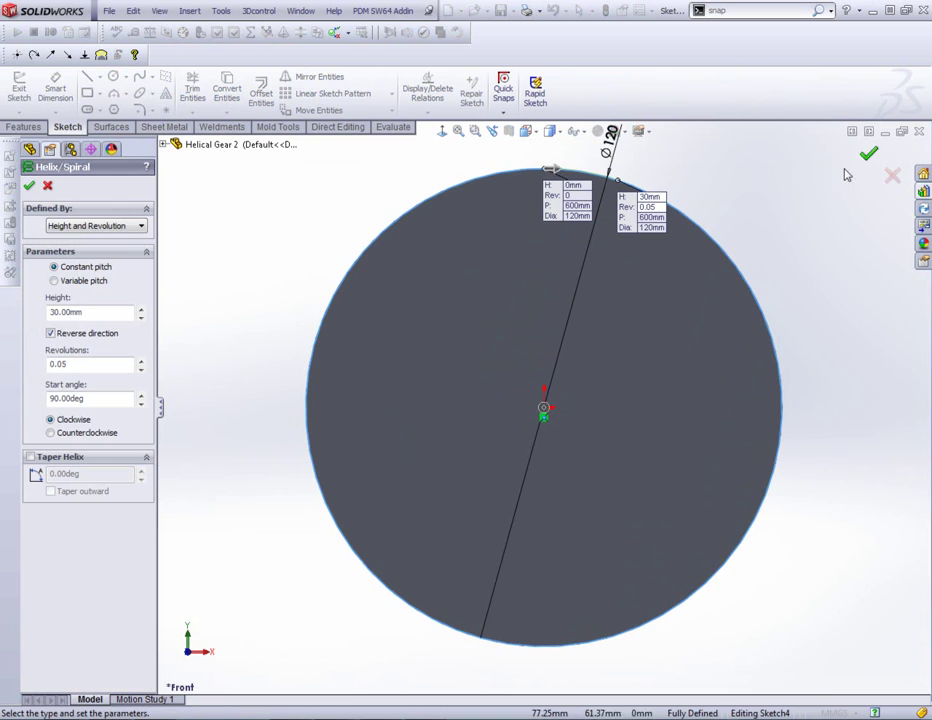
key("ctrl+7")
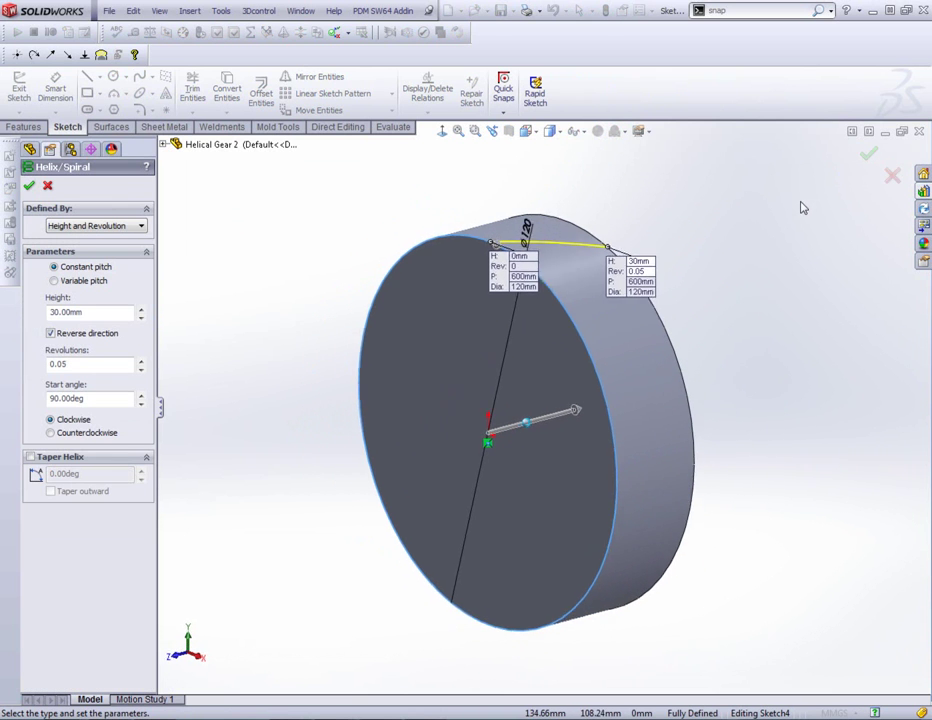
left_click(104, 227)
left_click(96, 239)
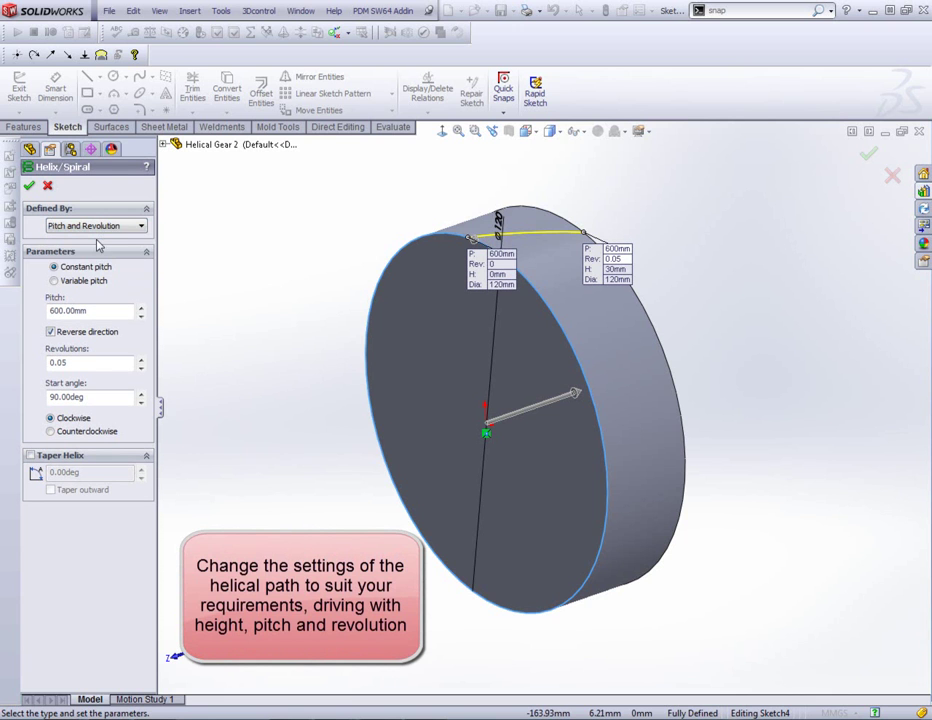
left_click(100, 230)
left_click(112, 246)
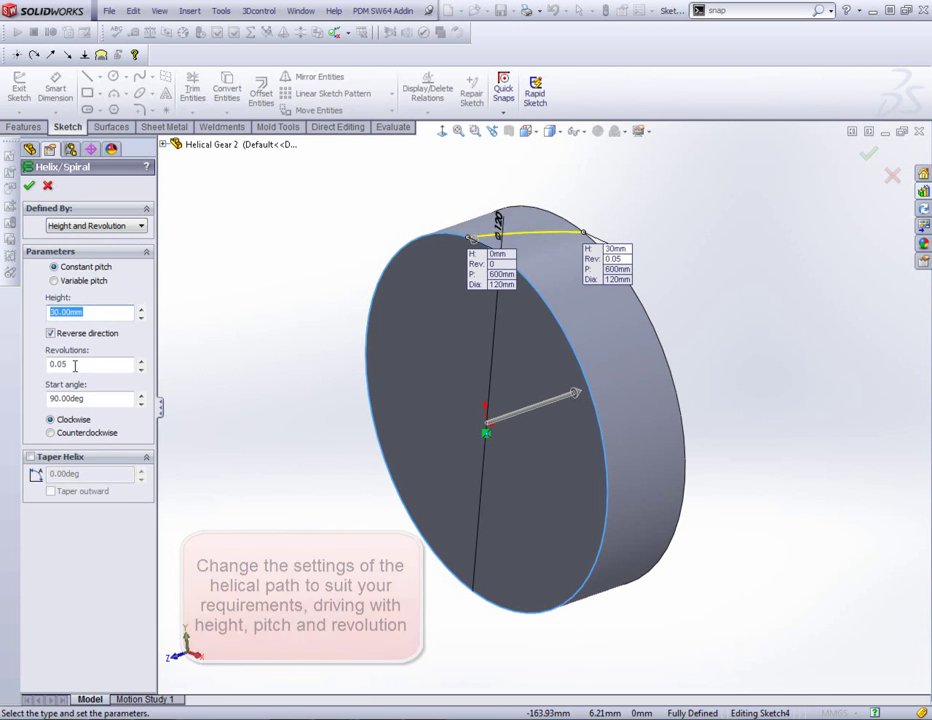
left_click_drag(75, 364, 26, 362)
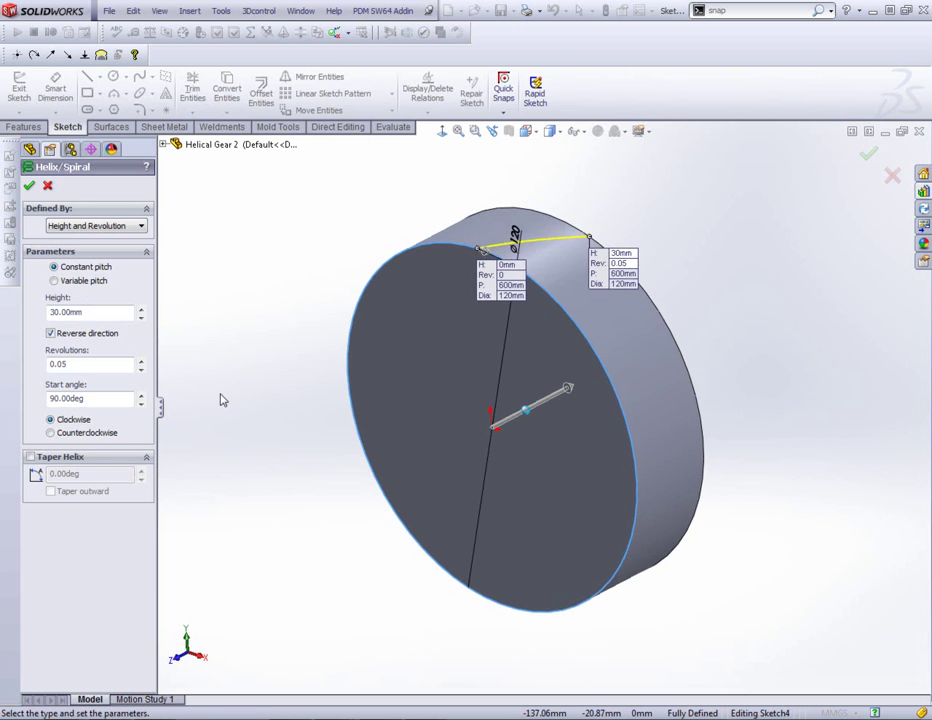
left_click(30, 188)
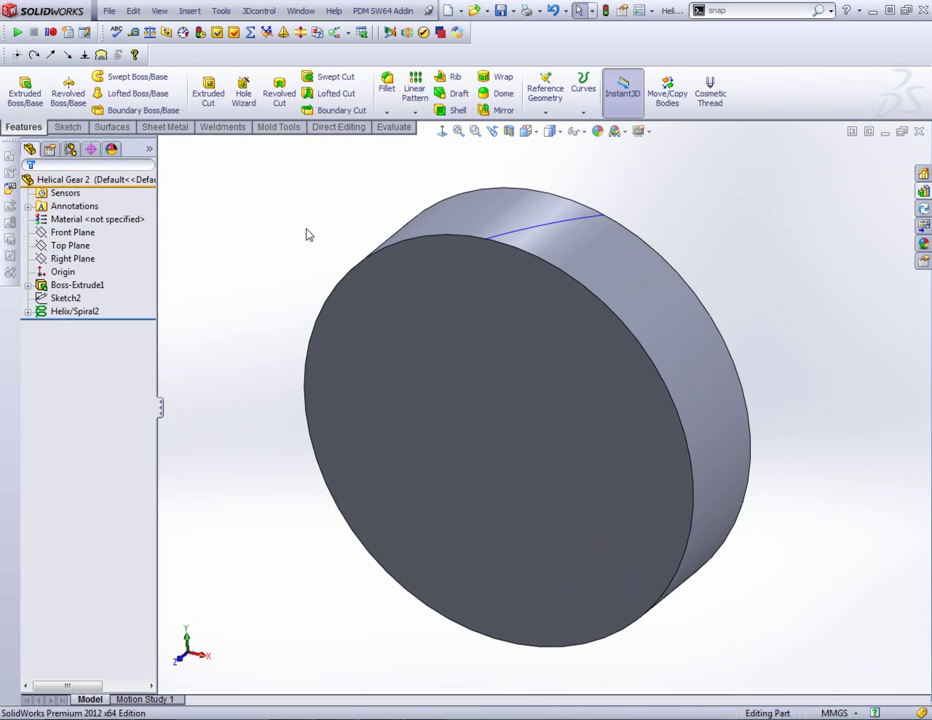
Start a sketch on the cylinder's front face with a short vertical line down from the rim top.
left_click(68, 128)
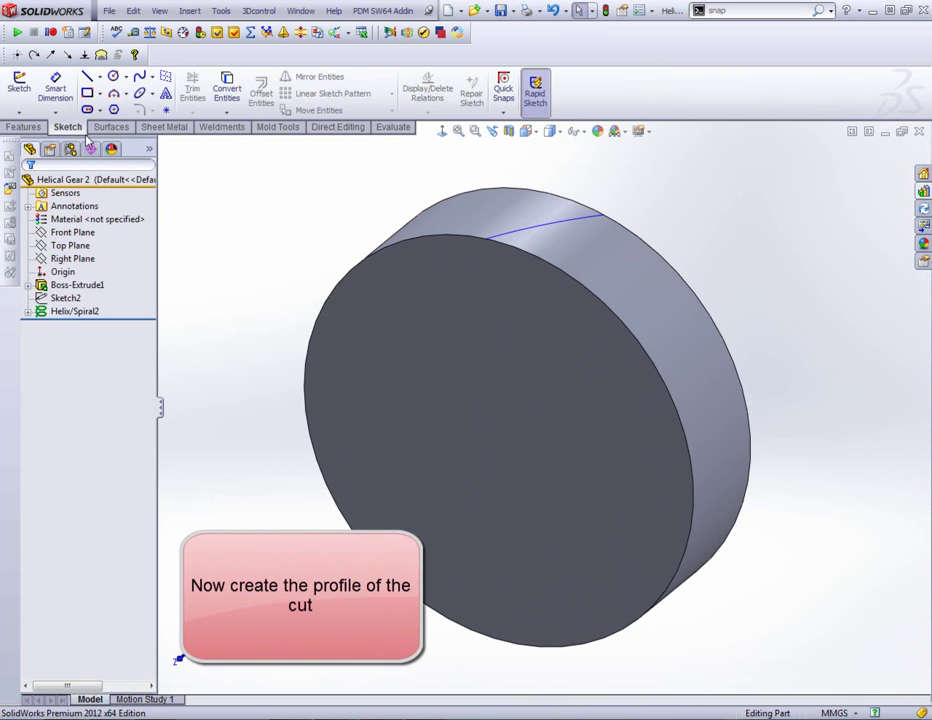
left_click(19, 85)
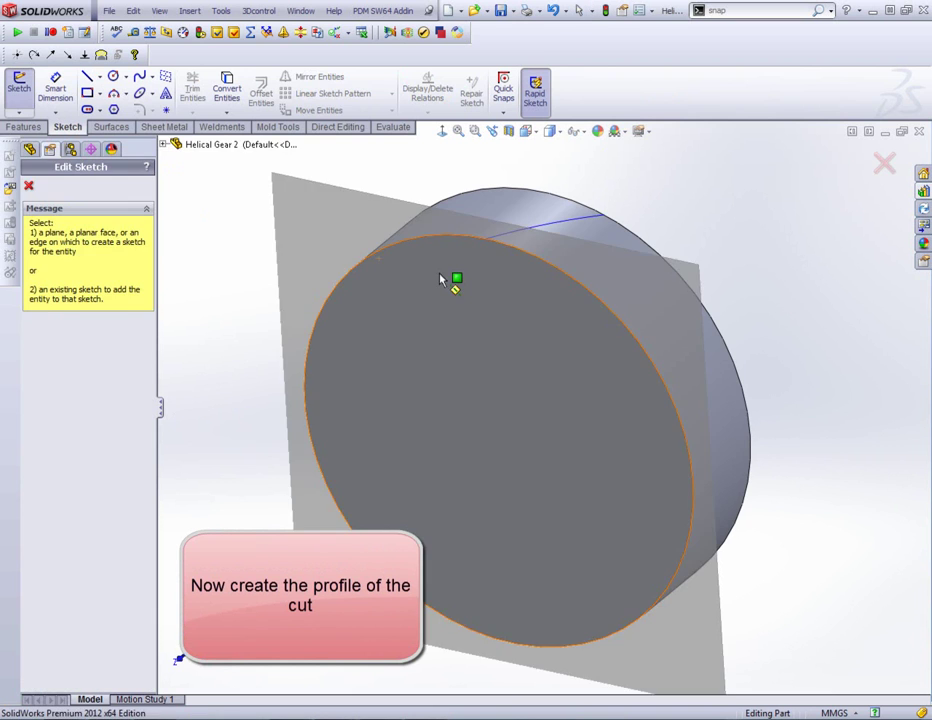
left_click(445, 274)
scroll(560, 206, "down", 5)
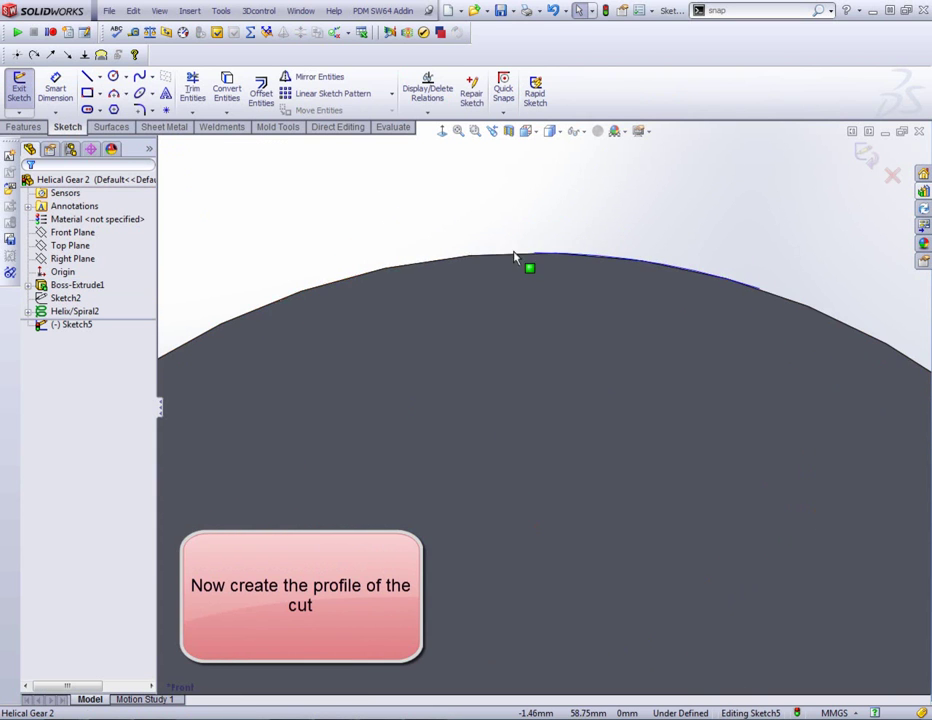
left_click(88, 77)
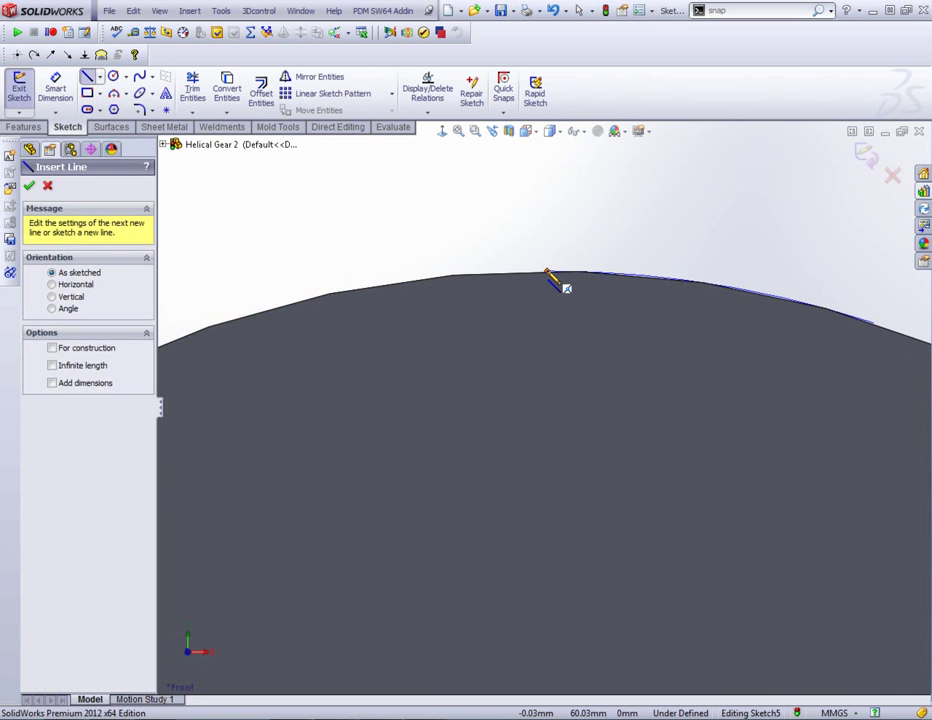
left_click(547, 271)
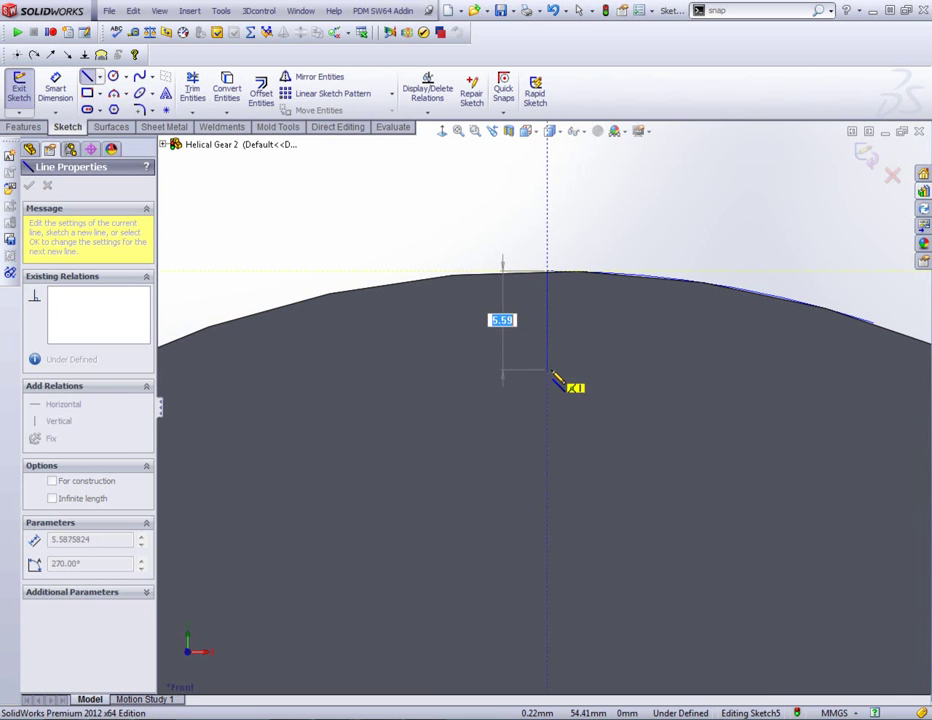
left_click(547, 358)
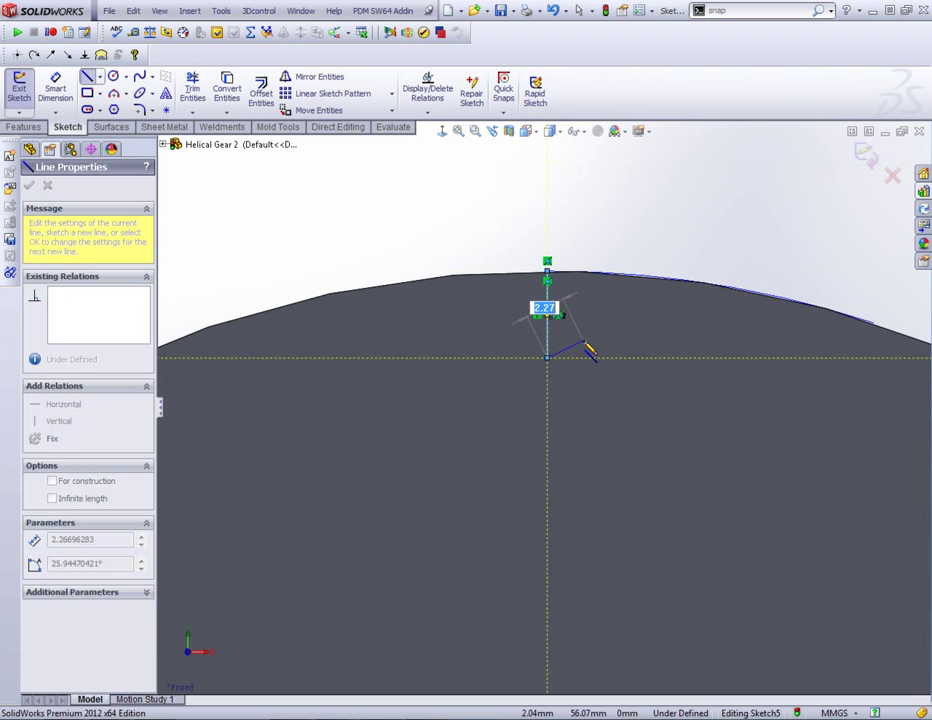
key("Escape")
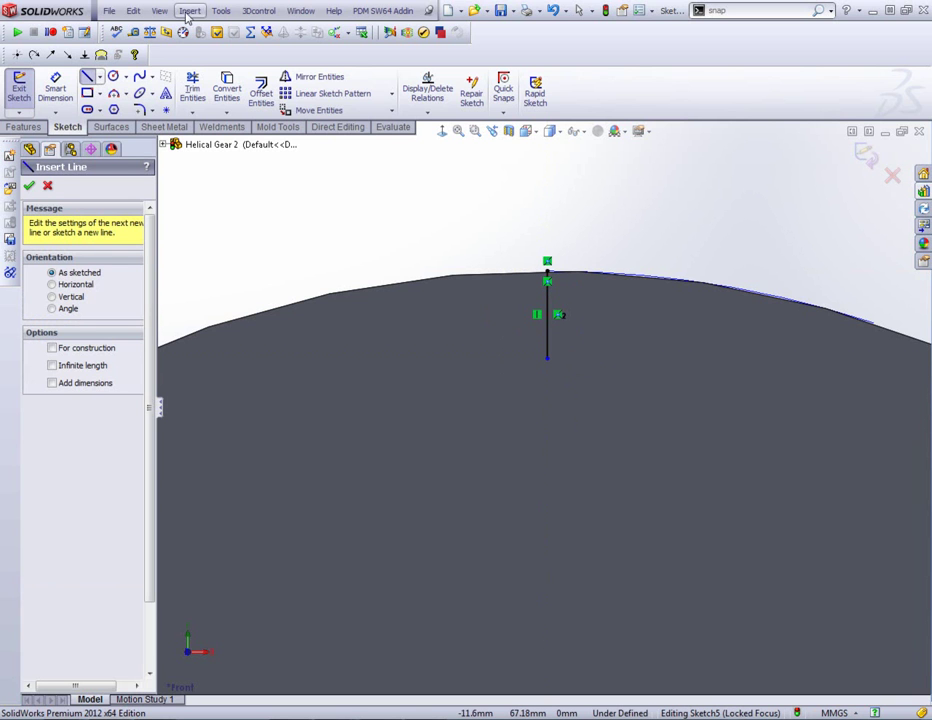
Draw the trapezoidal tooth-gap profile, dynamically mirrored about the vertical line.
left_click(221, 11)
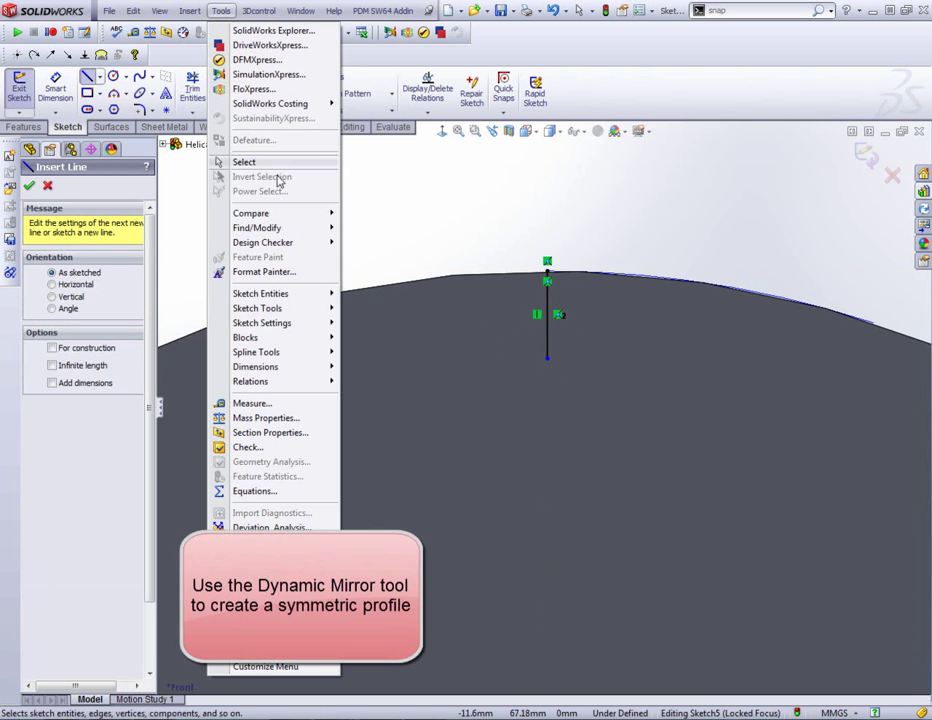
mouse_move(258, 308)
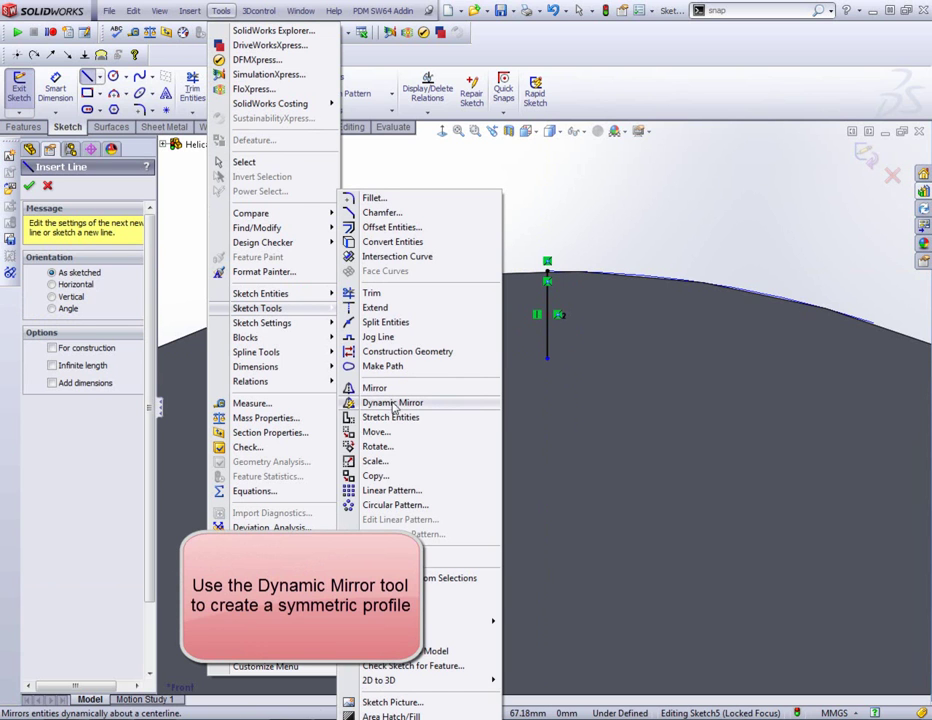
left_click(414, 405)
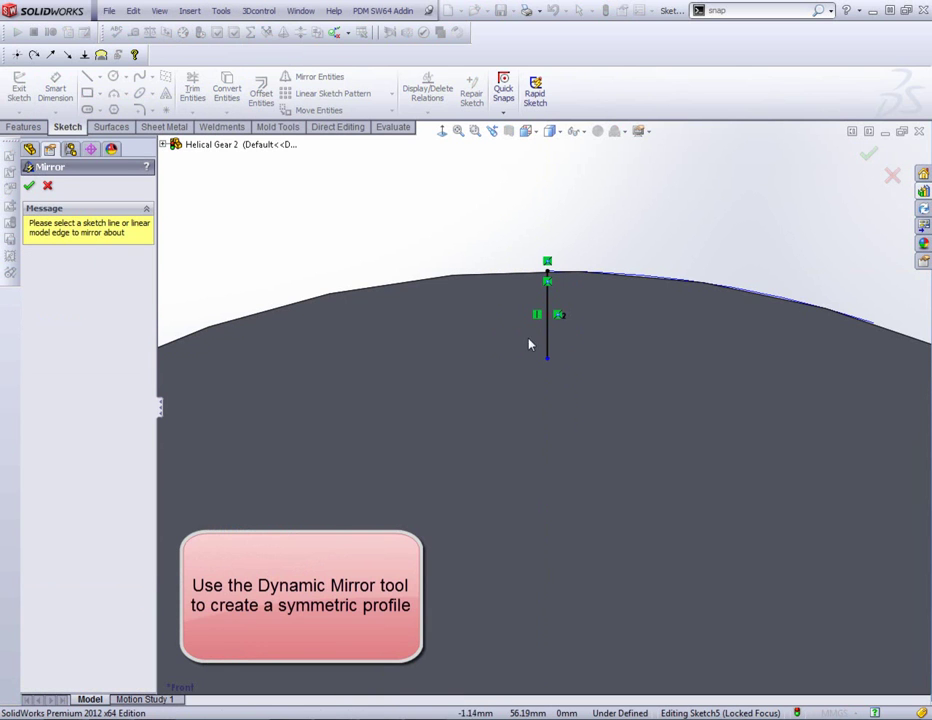
left_click(547, 343)
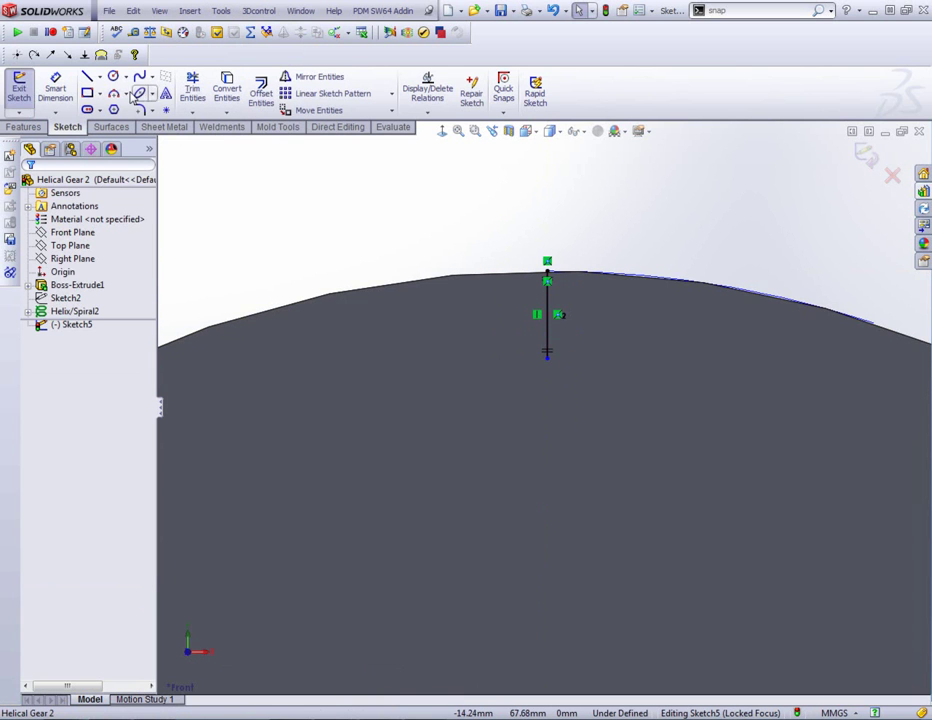
left_click(91, 84)
scroll(640, 310, "down", 1)
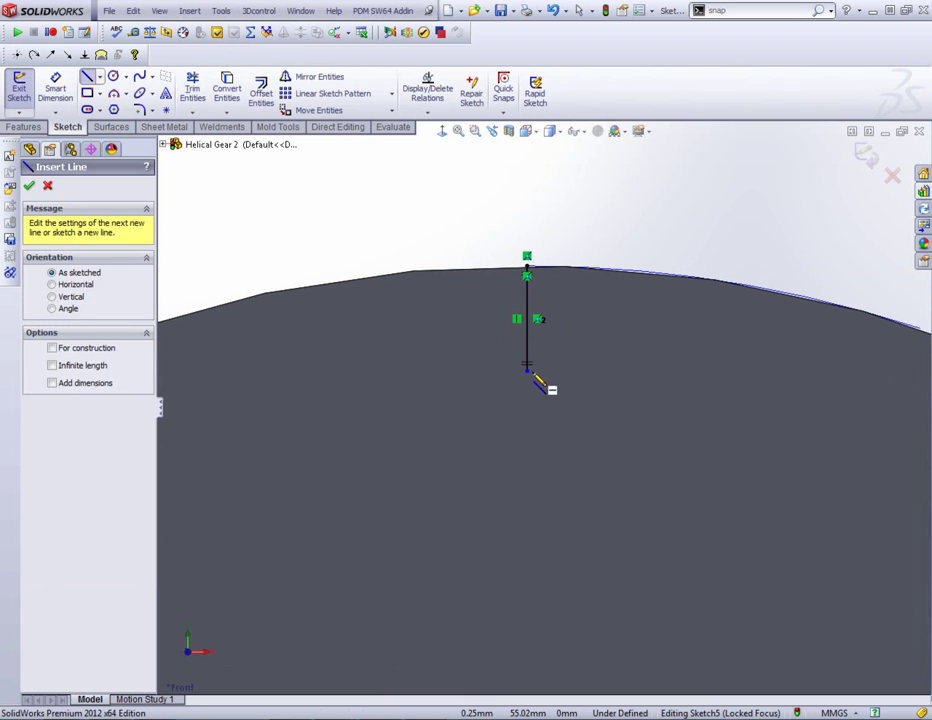
left_click(528, 370)
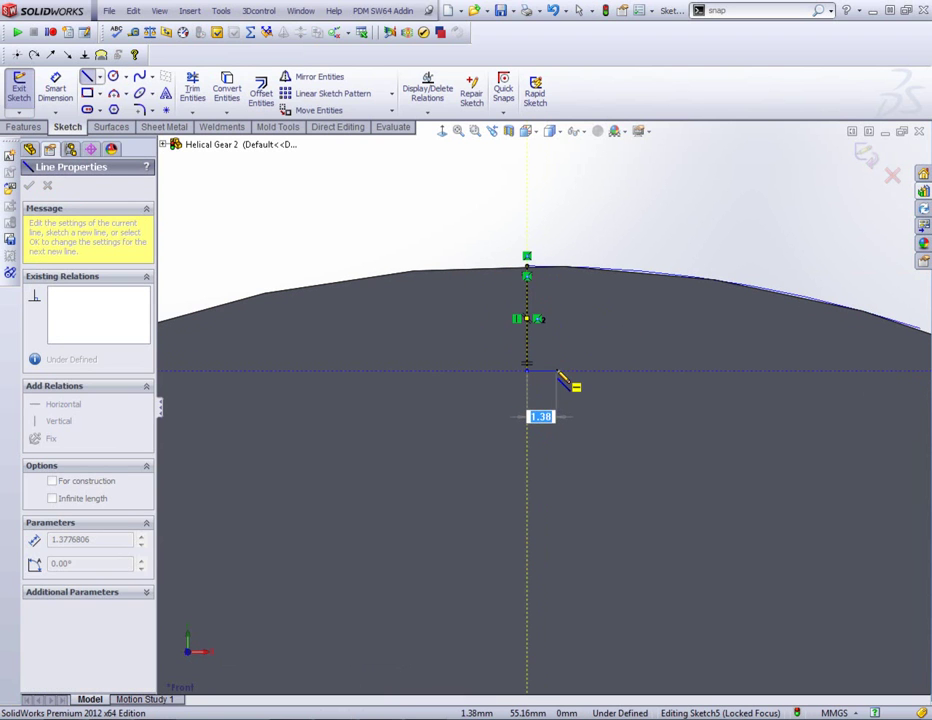
left_click(555, 371)
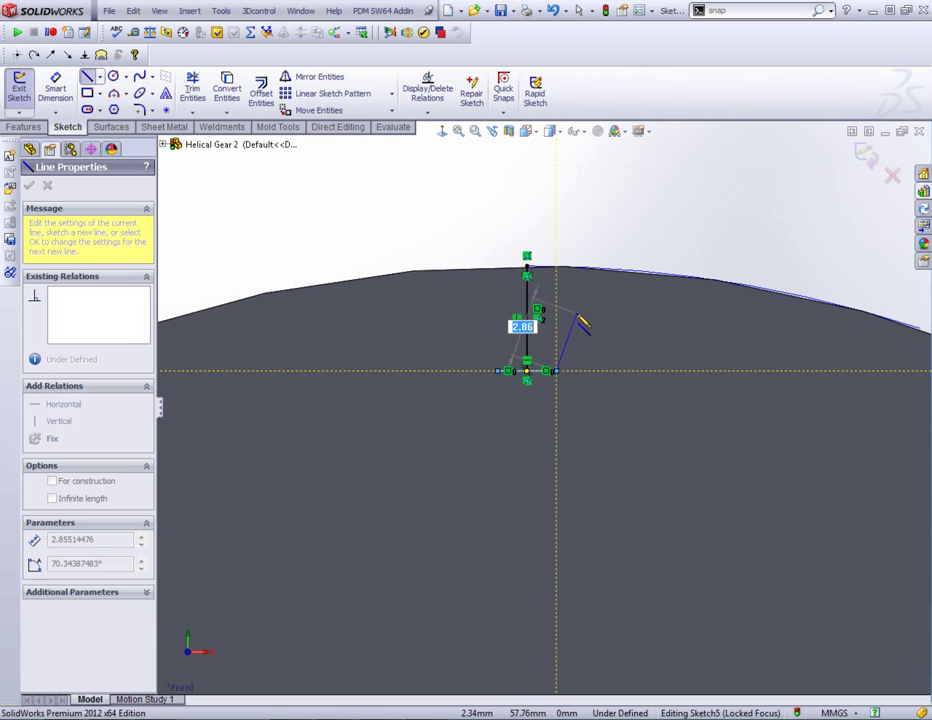
left_click(566, 310)
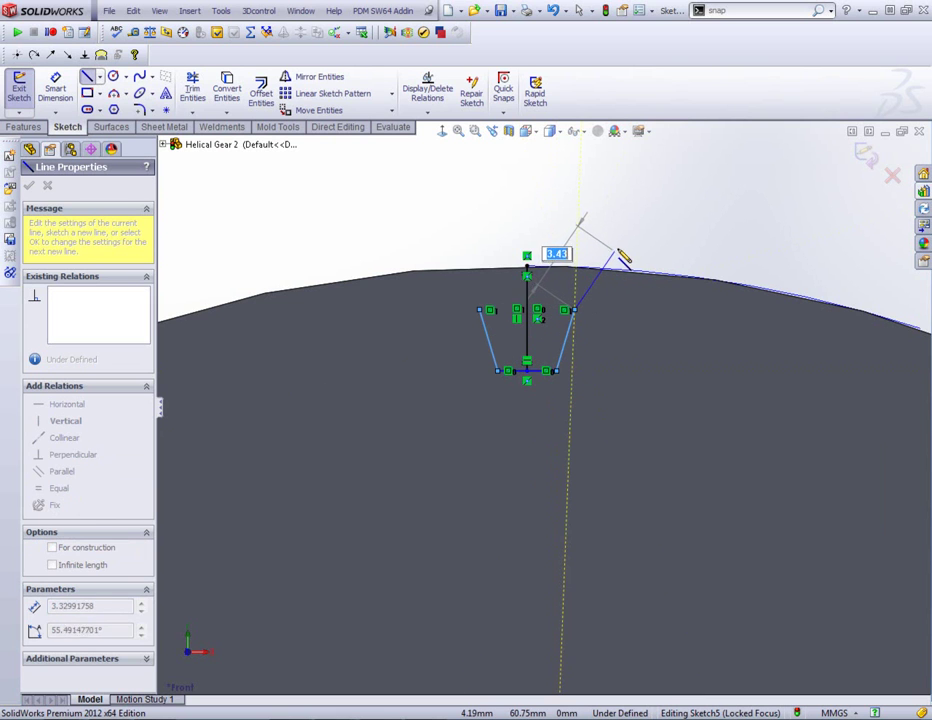
left_click(619, 243)
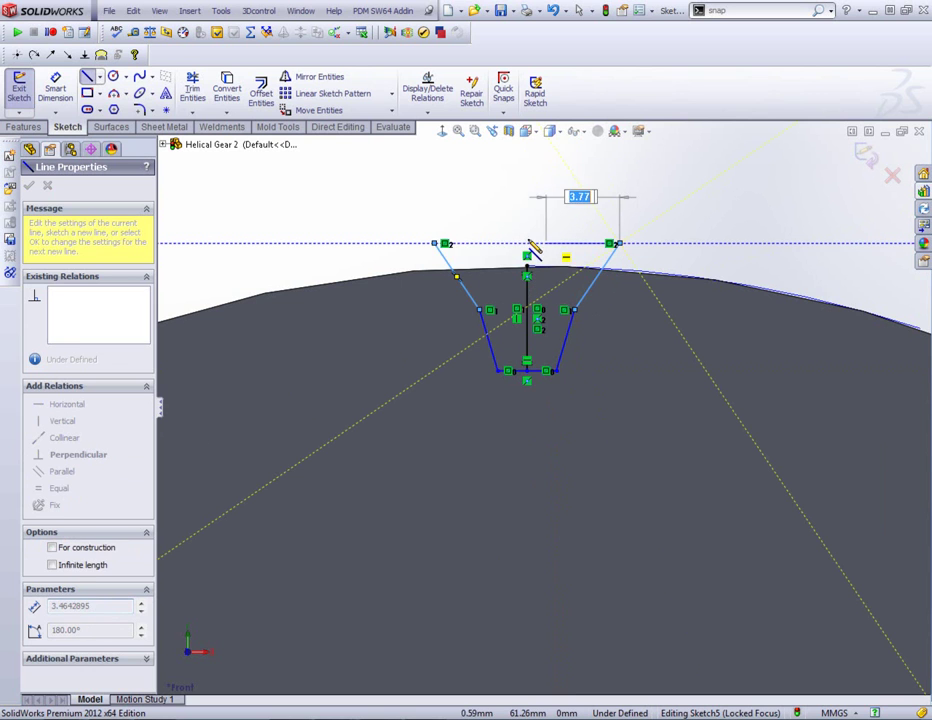
left_click(436, 244)
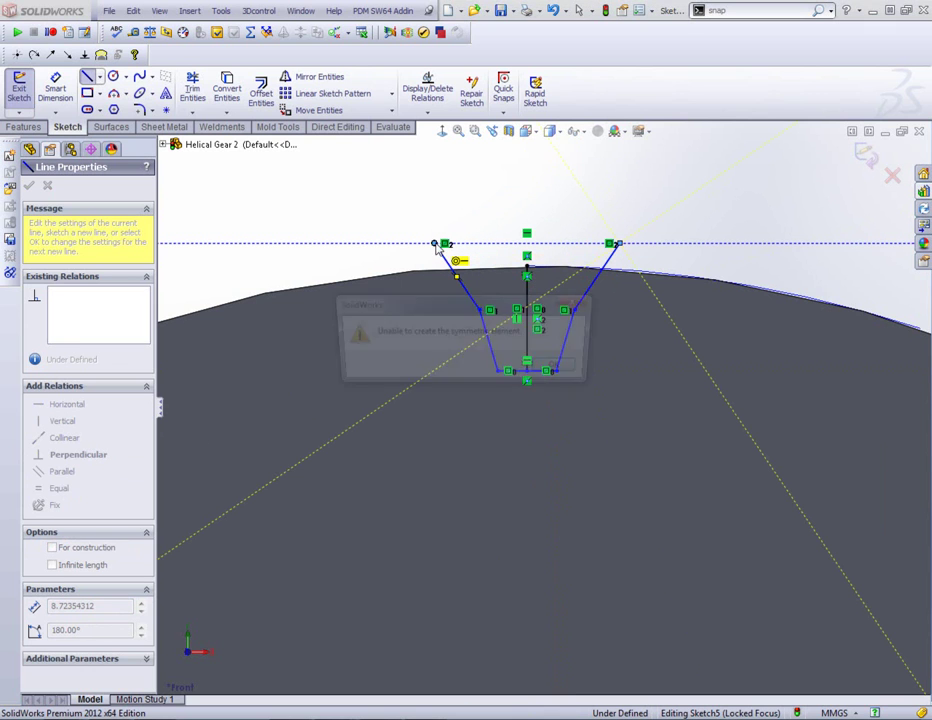
left_click(563, 369)
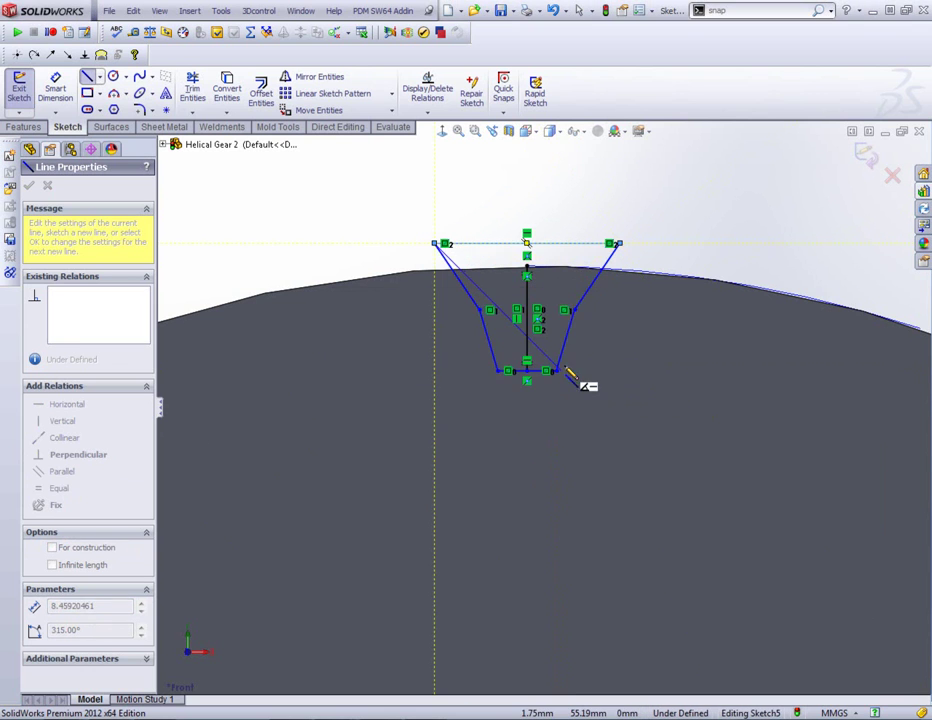
key("Escape")
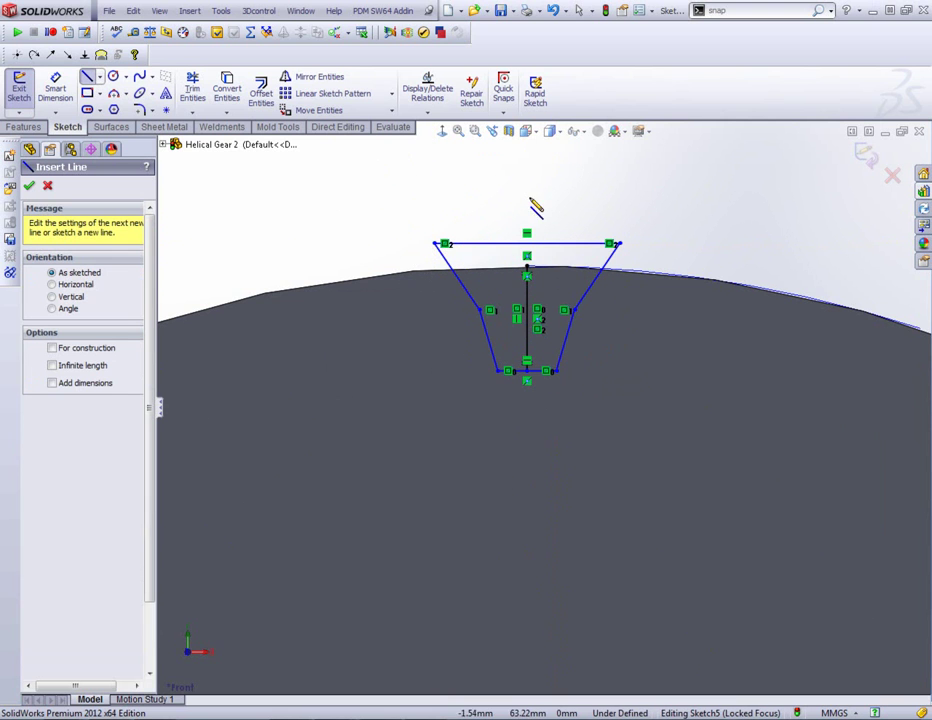
Convert the vertical centre line to construction geometry and exit the sketch.
middle_click_drag(679, 217, 649, 239)
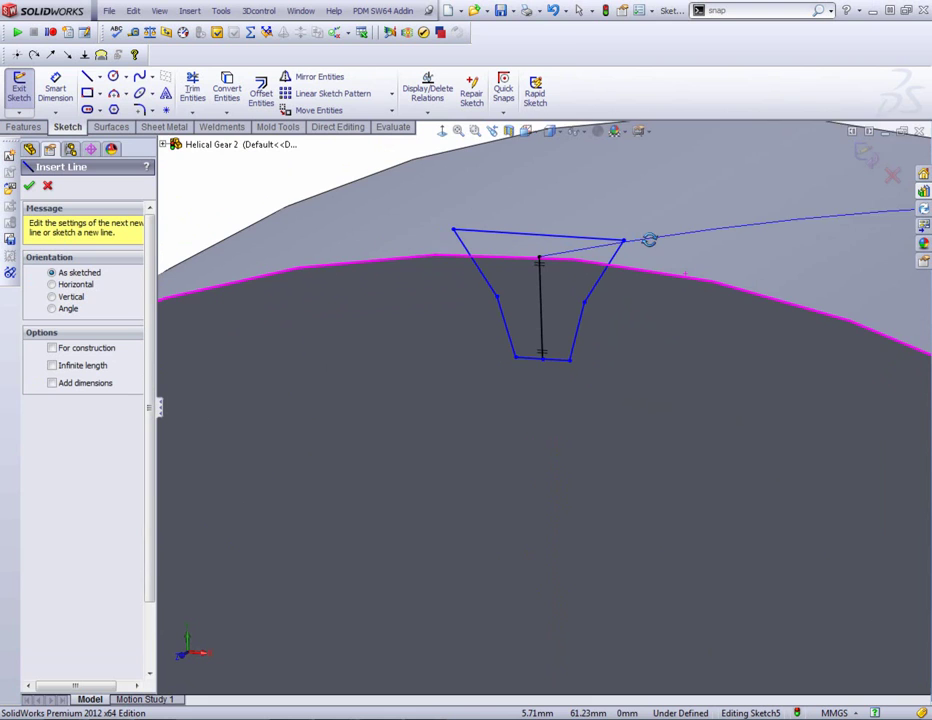
left_click(580, 11)
left_click(541, 281)
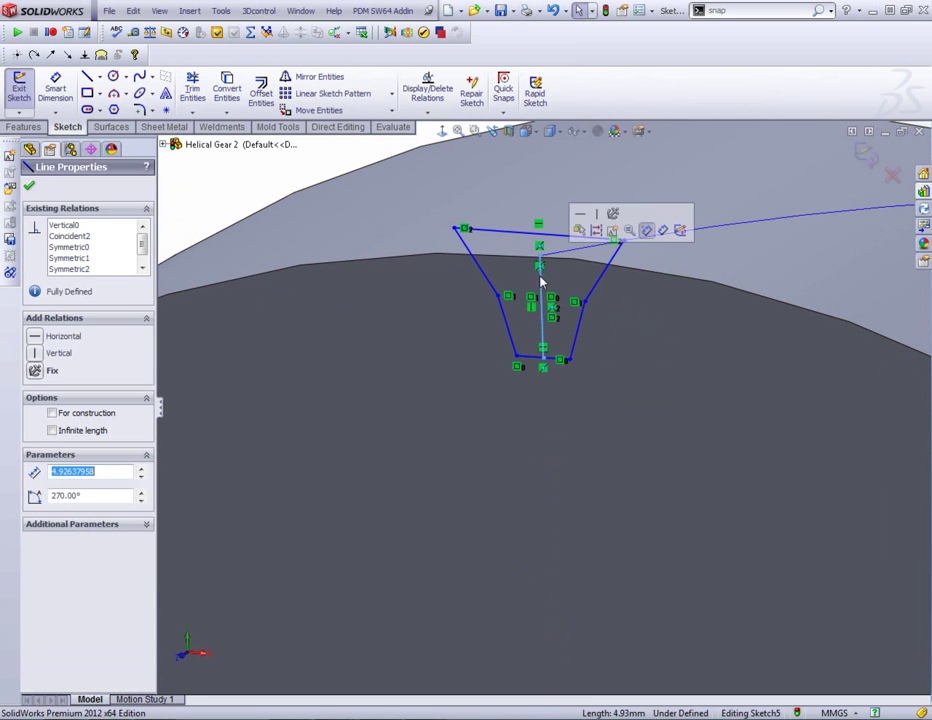
left_click(597, 231)
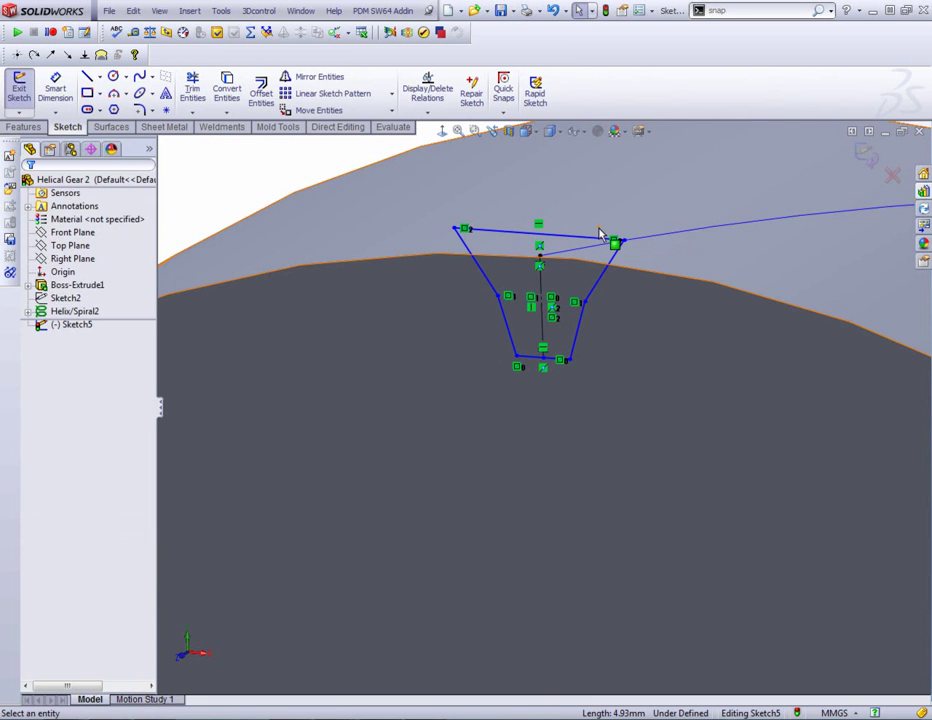
left_click(866, 160)
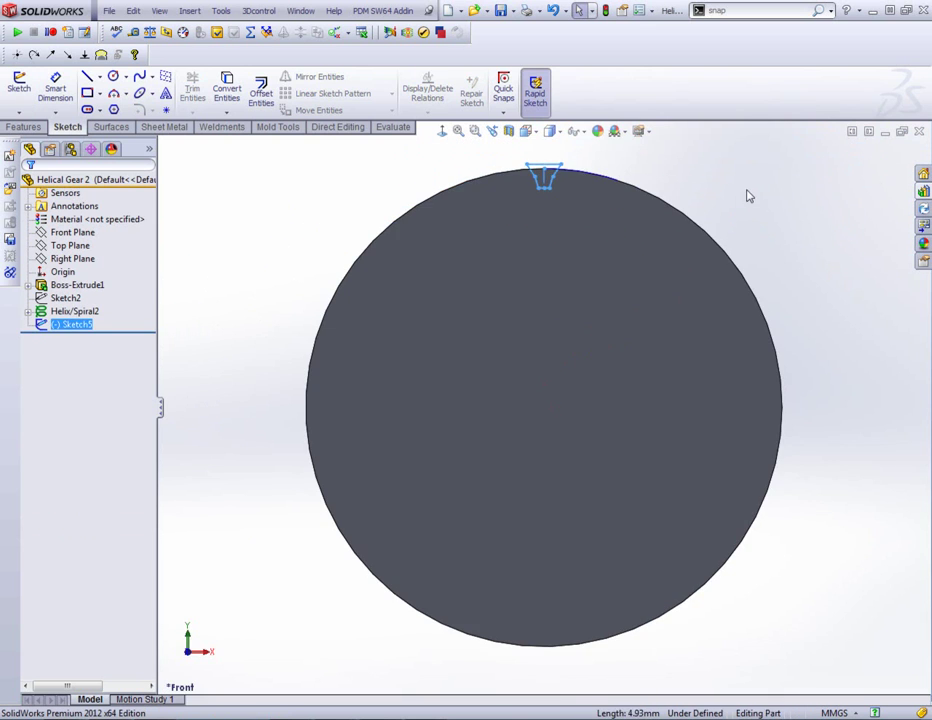
mouse_move(770, 173)
middle_mouse_down()
mouse_move(707, 208)
mouse_move(701, 235)
middle_mouse_up()
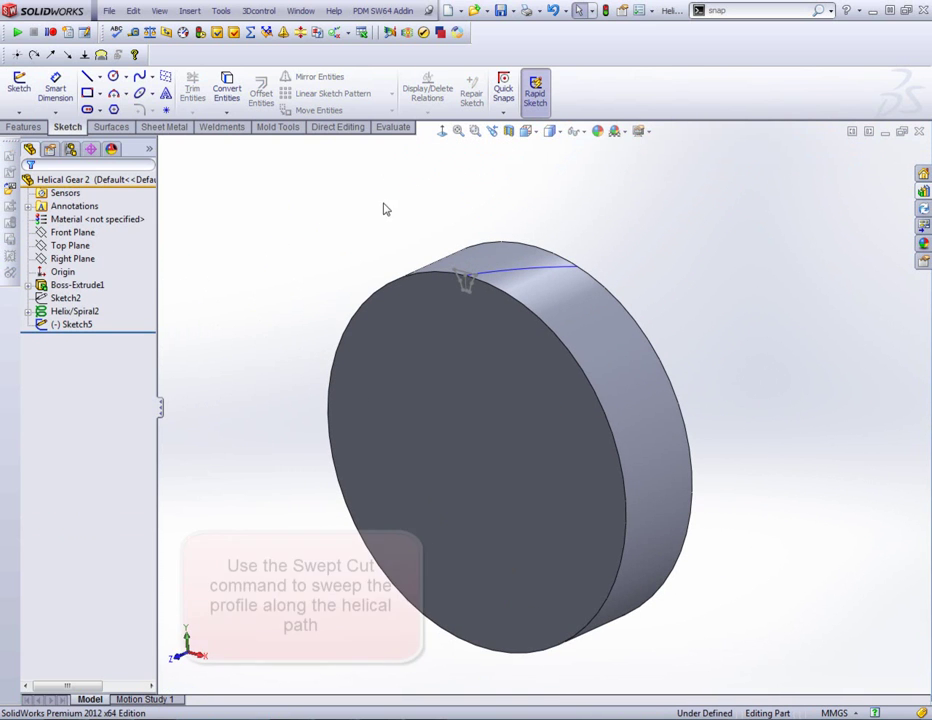
left_click(23, 127)
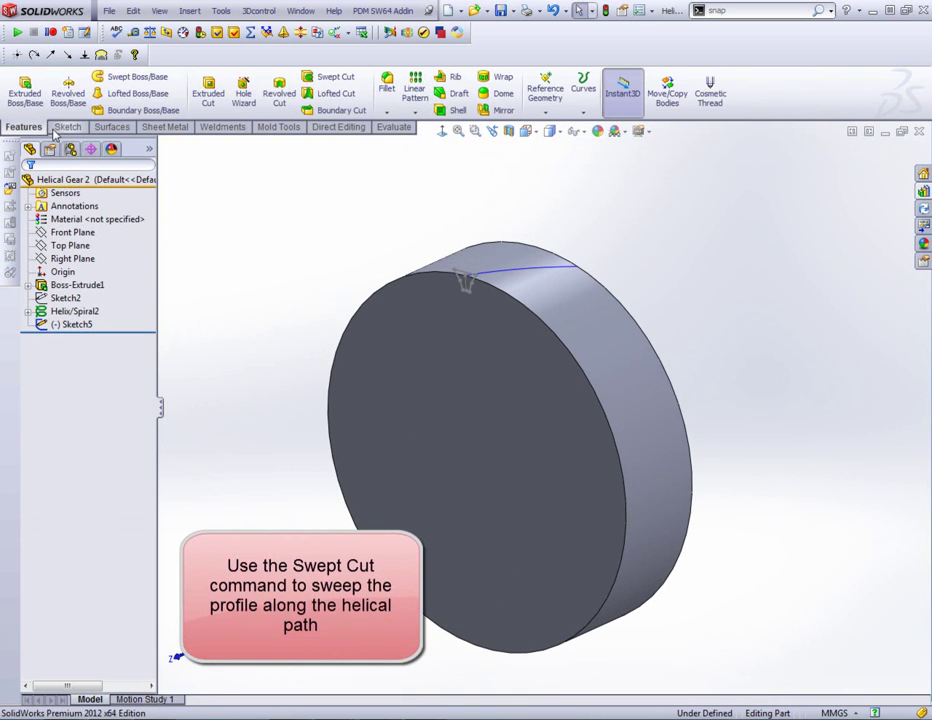
Start a swept cut with Sketch5 as the profile and Helix/Spiral2 as the path.
left_click(333, 79)
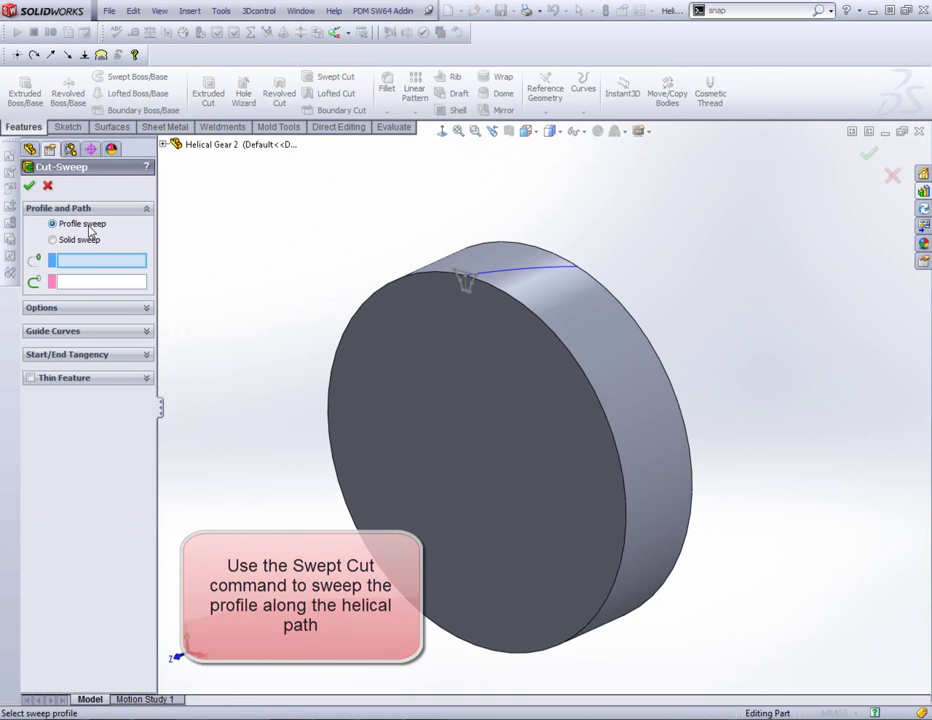
left_click(466, 282)
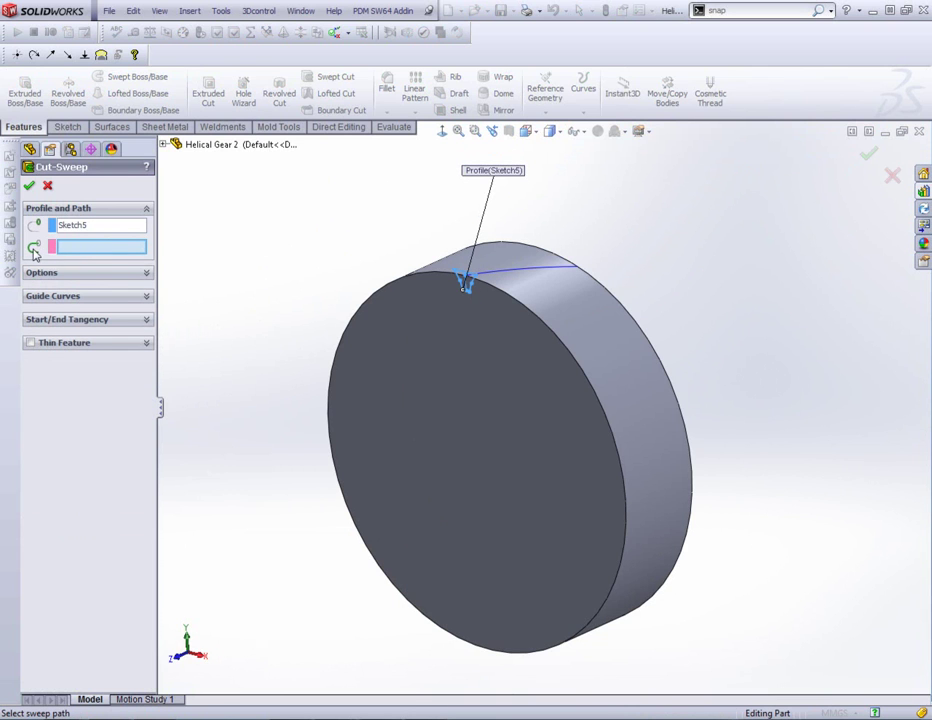
left_click(497, 281)
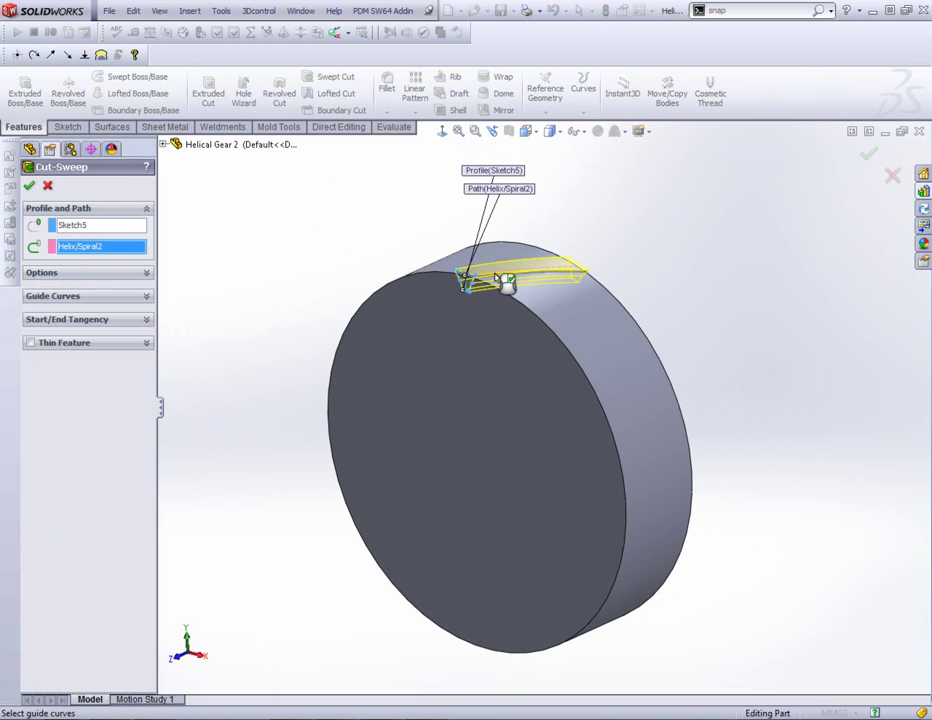
mouse_move(293, 254)
middle_mouse_down()
mouse_move(293, 288)
mouse_move(84, 282)
middle_mouse_up()
Try other orientation types, settle on Follow Path, and inspect the resulting Cut-Sweep2 groove.
left_click(54, 276)
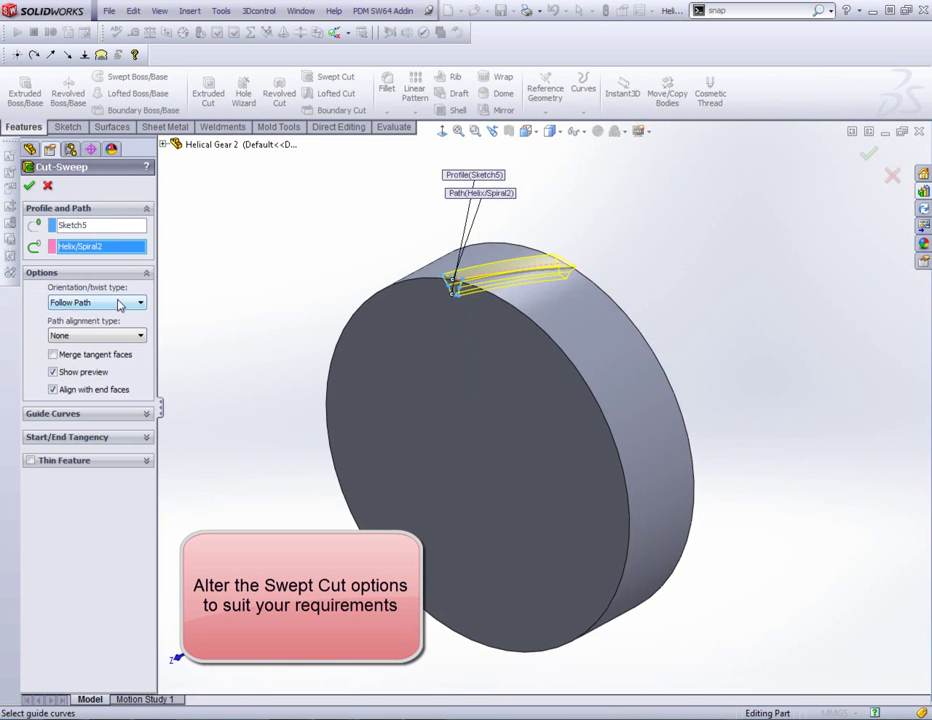
left_click(119, 303)
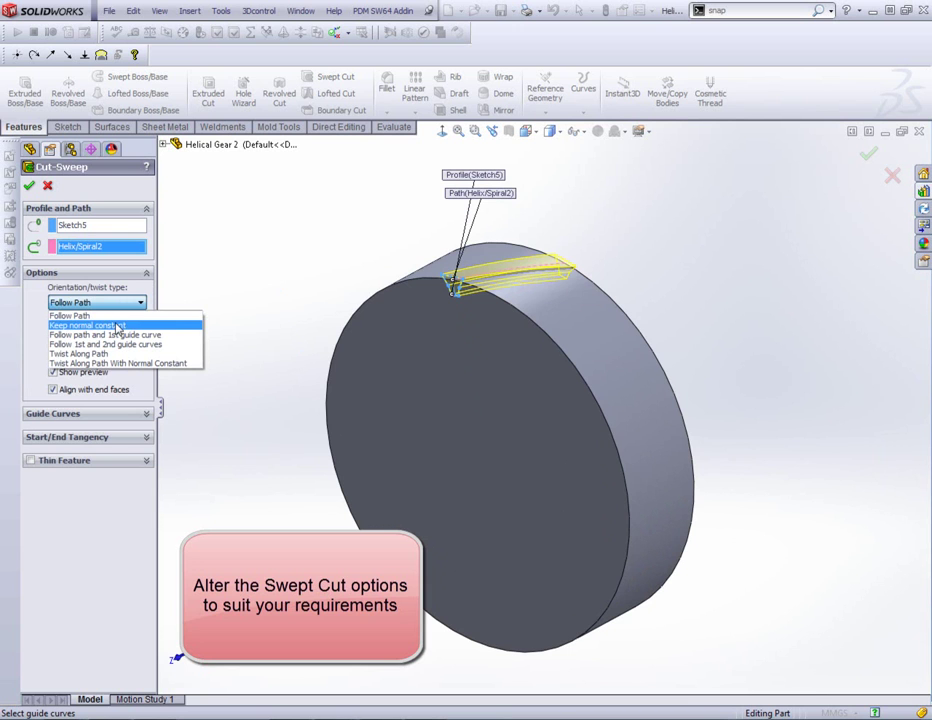
left_click(88, 325)
left_click(107, 303)
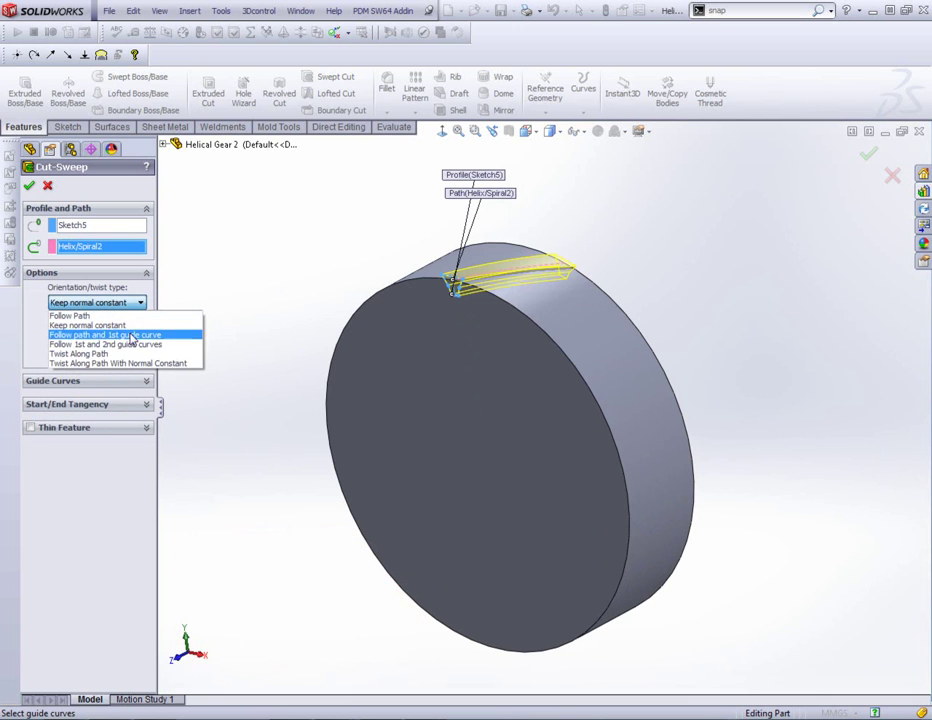
left_click(119, 355)
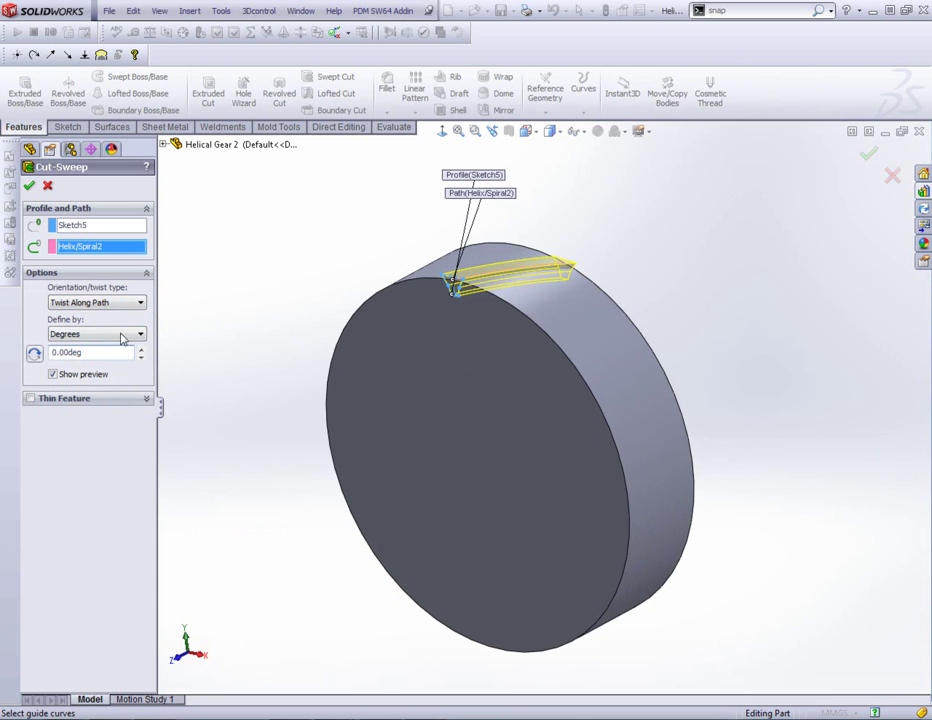
mouse_move(233, 304)
middle_mouse_down()
mouse_move(275, 339)
mouse_move(320, 358)
mouse_move(366, 306)
mouse_move(342, 318)
mouse_move(277, 308)
middle_mouse_up()
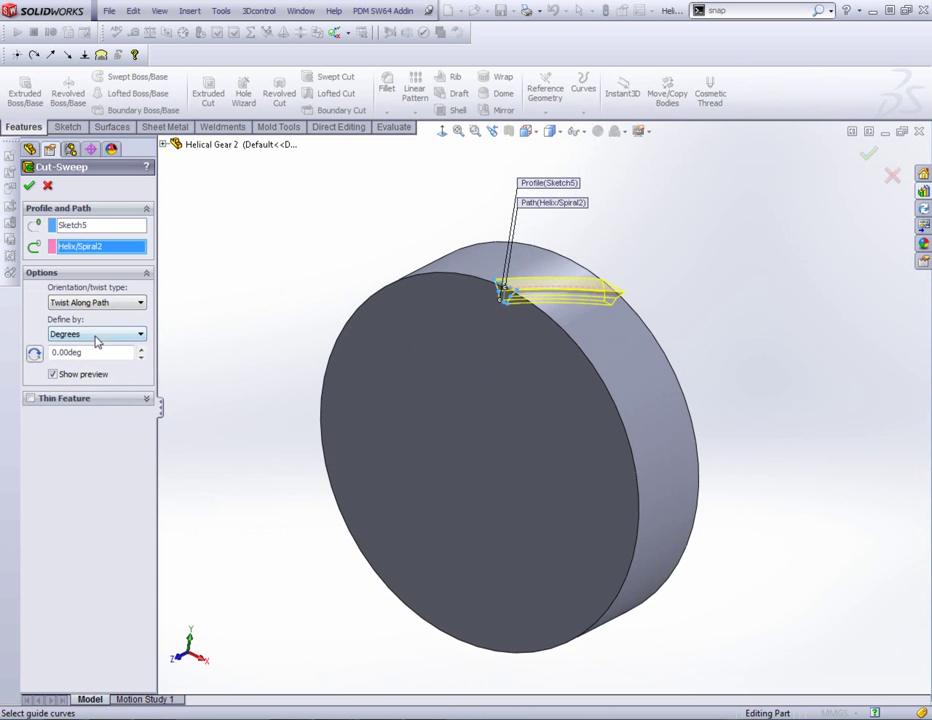
left_click(90, 306)
left_click(88, 313)
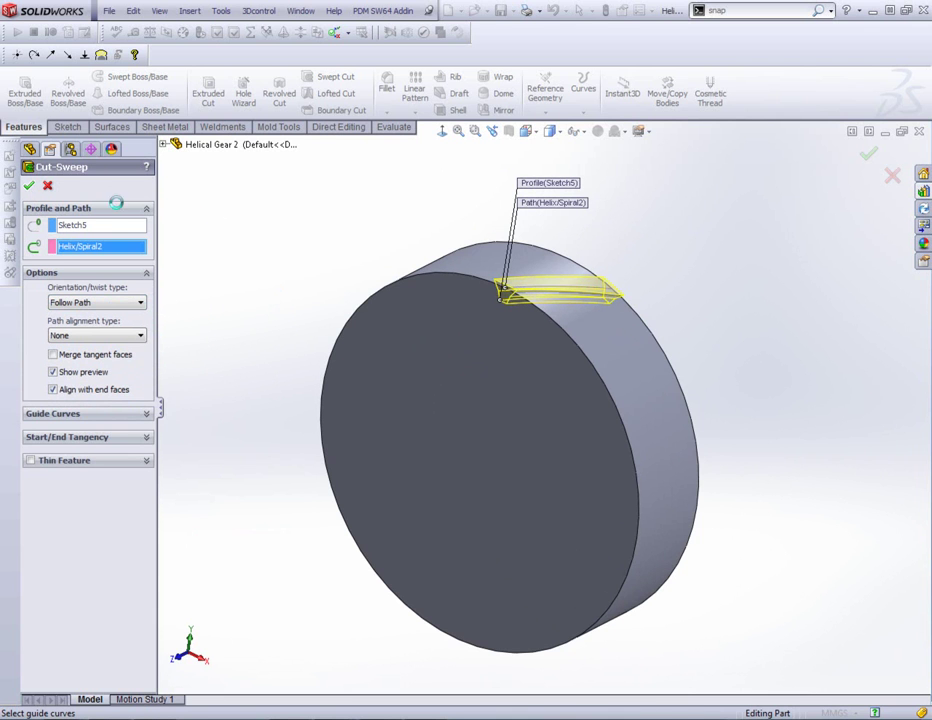
mouse_move(322, 218)
middle_mouse_down()
mouse_move(358, 258)
mouse_move(361, 331)
mouse_move(329, 308)
mouse_move(347, 229)
middle_mouse_up()
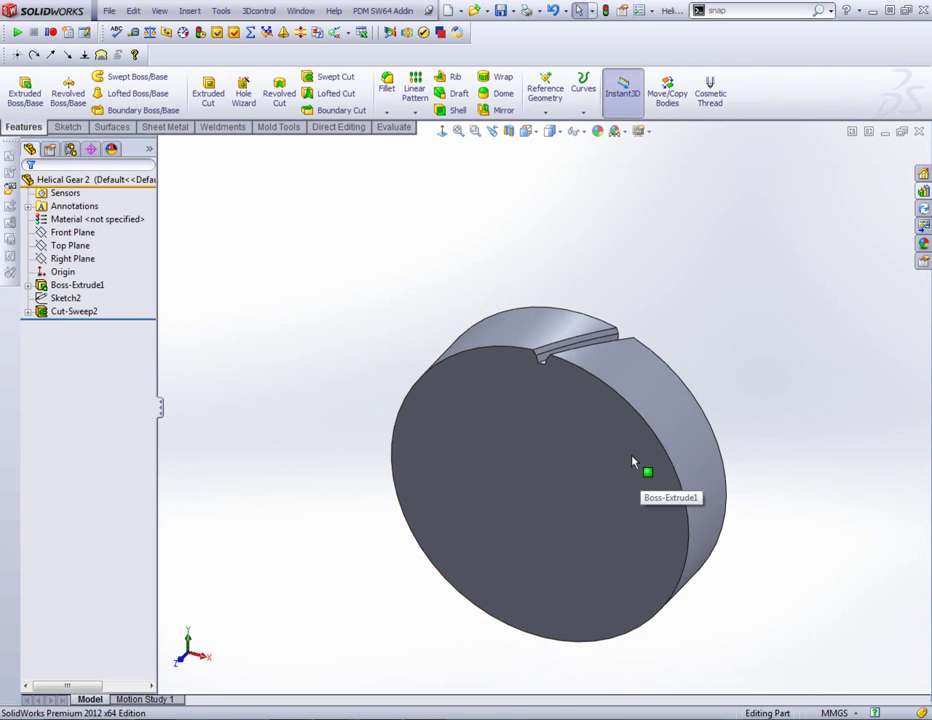
scroll(630, 468, "down", 3)
mouse_move(630, 470)
middle_mouse_down()
mouse_move(339, 333)
mouse_move(293, 293)
middle_mouse_up()
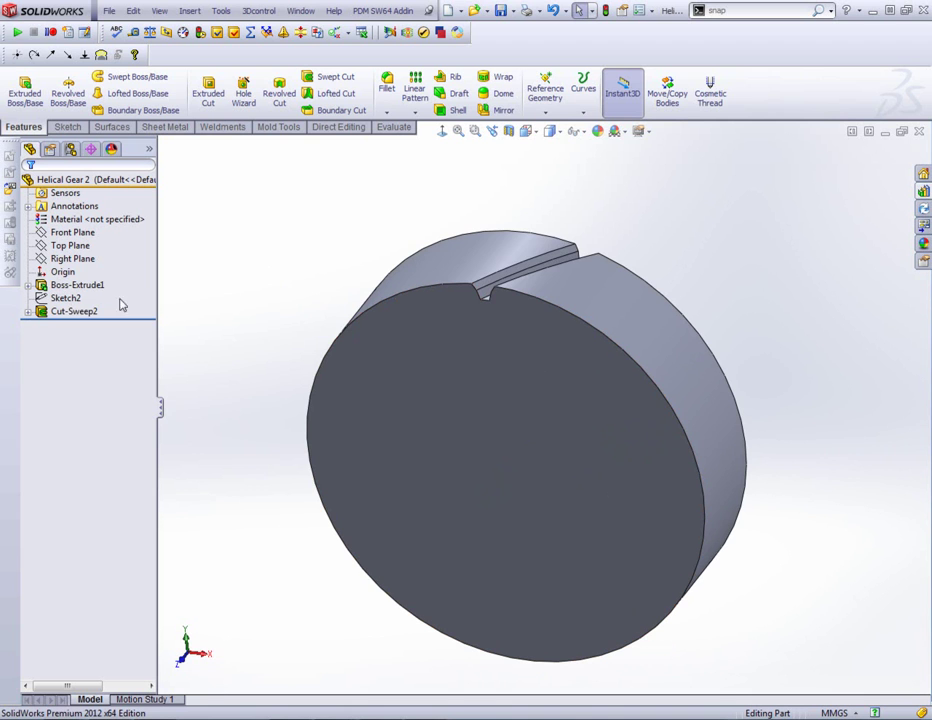
left_click(78, 311)
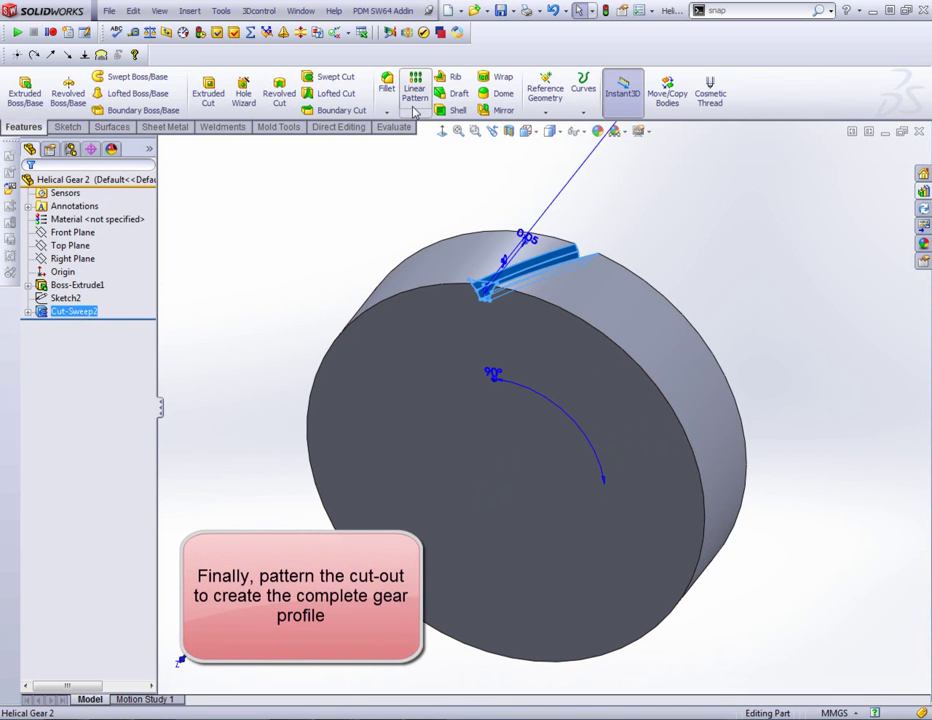
Circularly pattern the tooth cut into 38 instances about the front edge, then sketch on the front face.
left_click(415, 112)
left_click(450, 148)
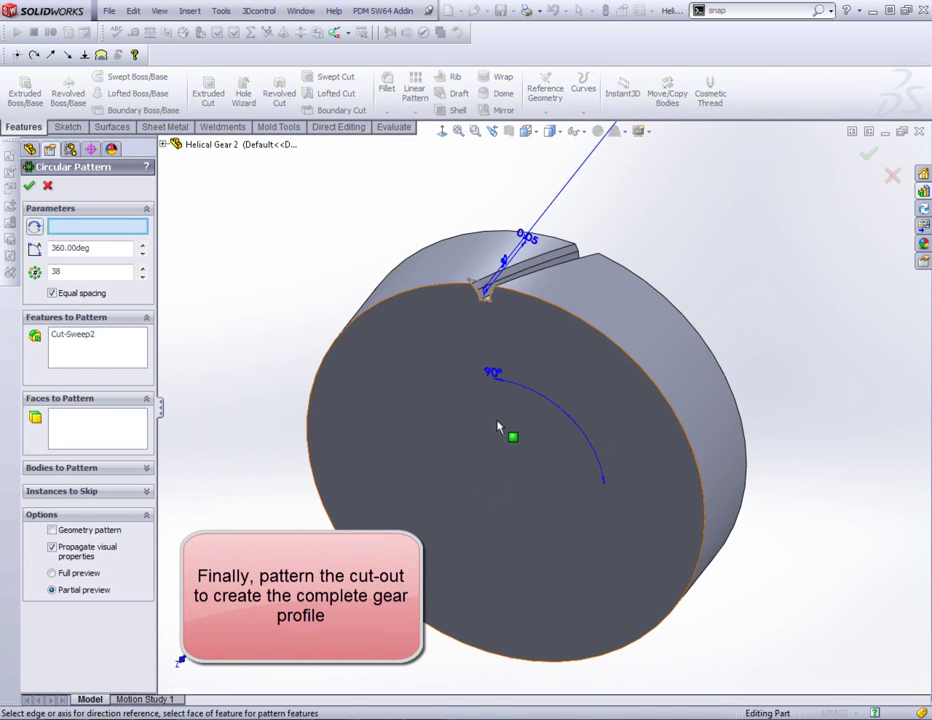
left_click(577, 318)
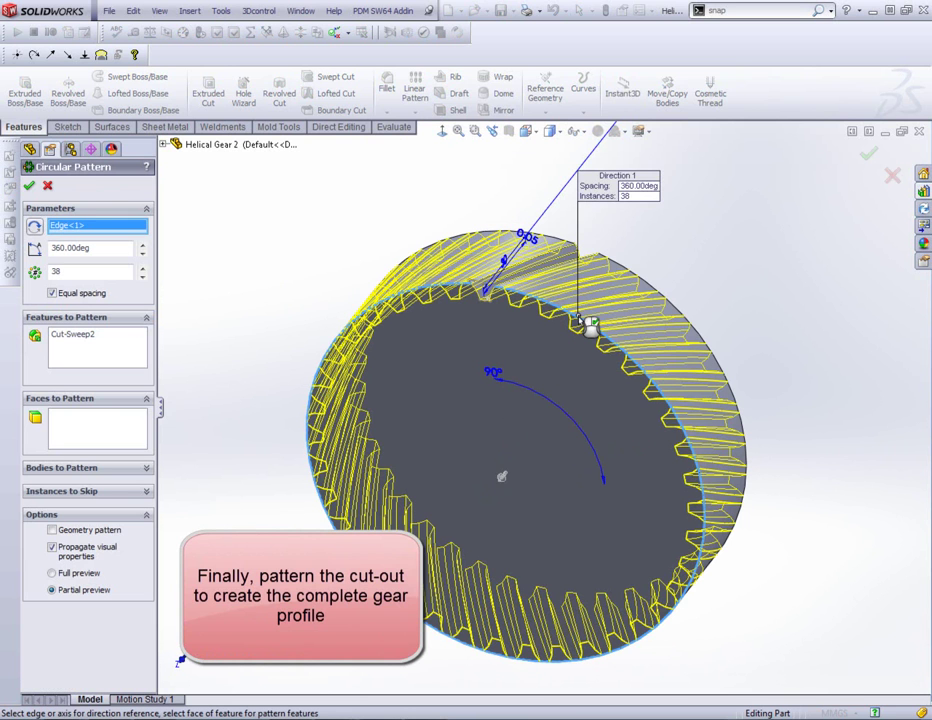
double_click(60, 271)
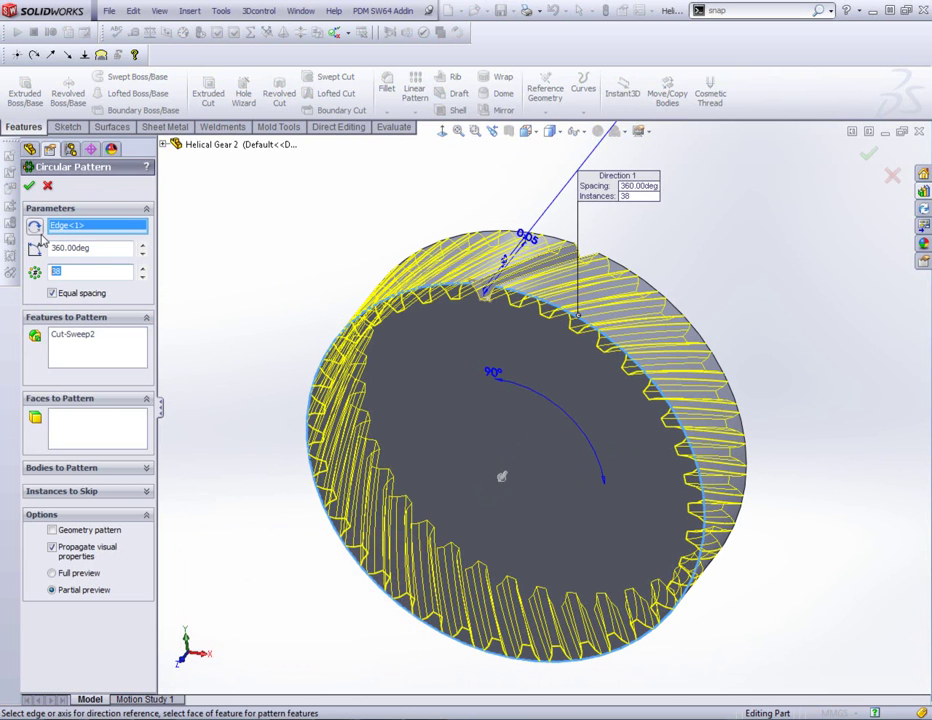
left_click(30, 187)
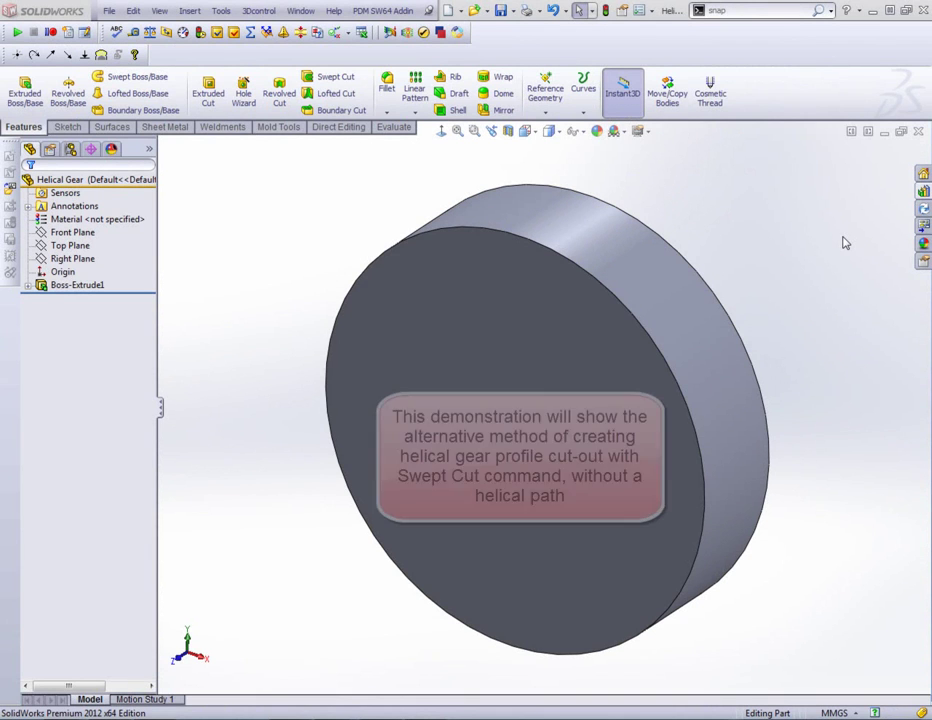
left_click(432, 340)
left_click(485, 290)
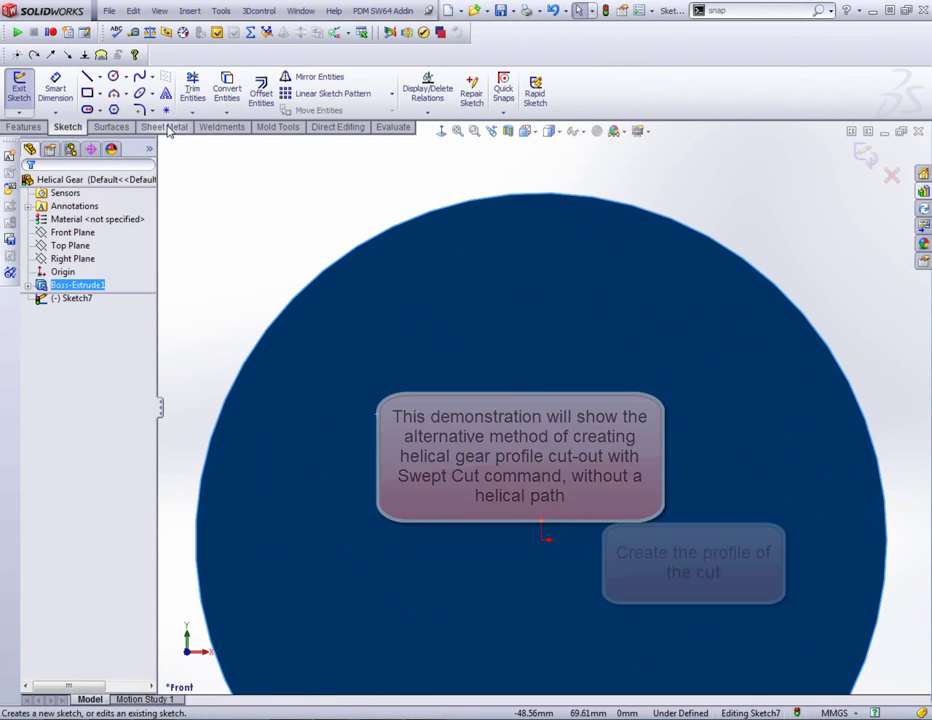
Draw a 7.58 mm vertical line down from the circle's top point and make it construction geometry.
left_click(87, 76)
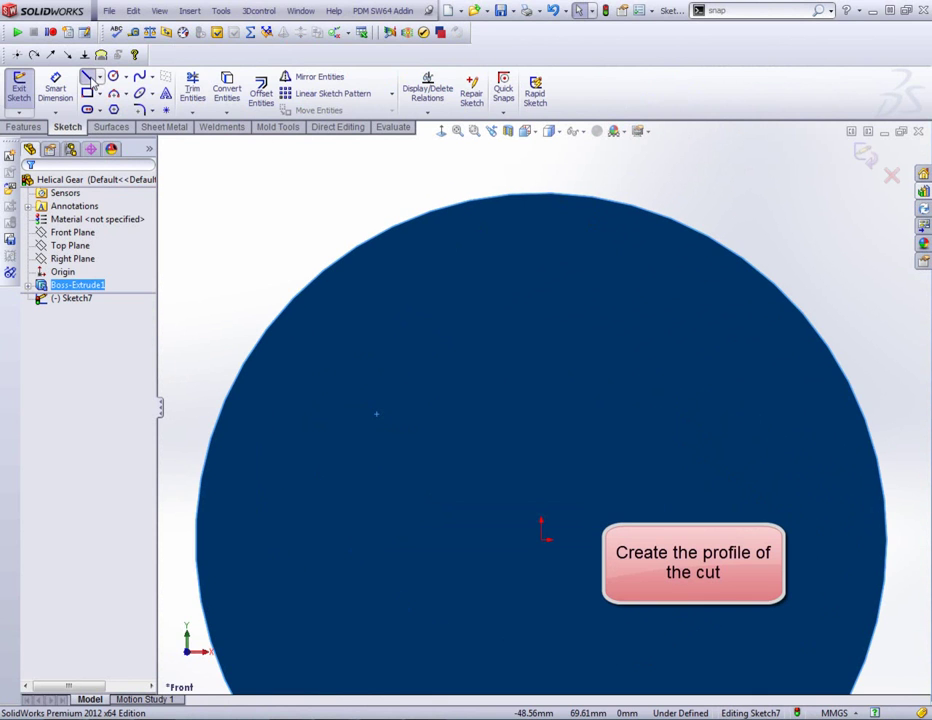
left_click(541, 193)
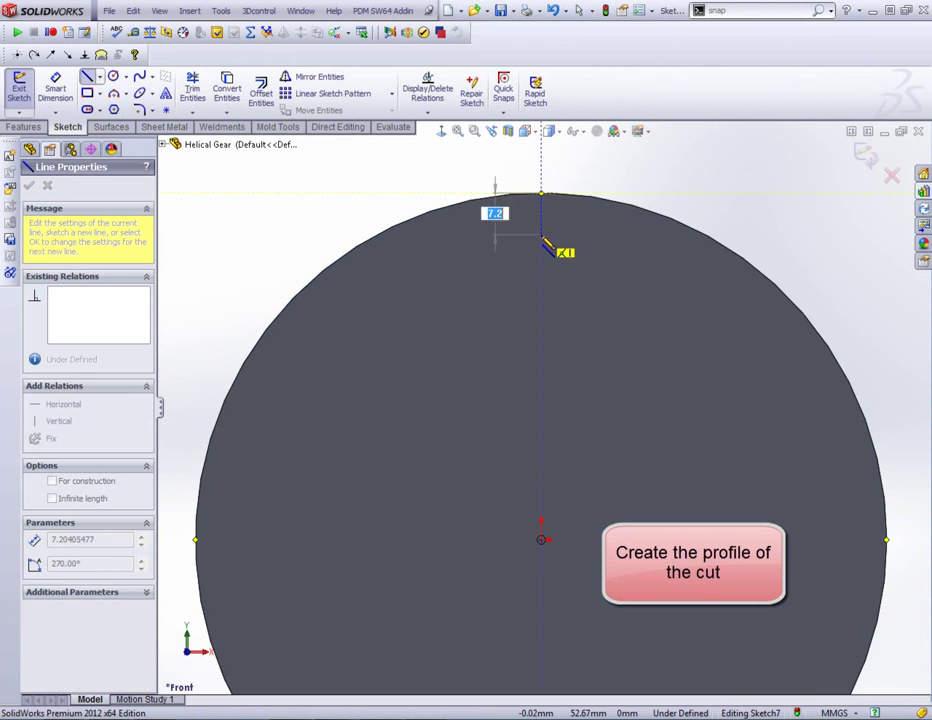
left_click(541, 236)
key("Escape")
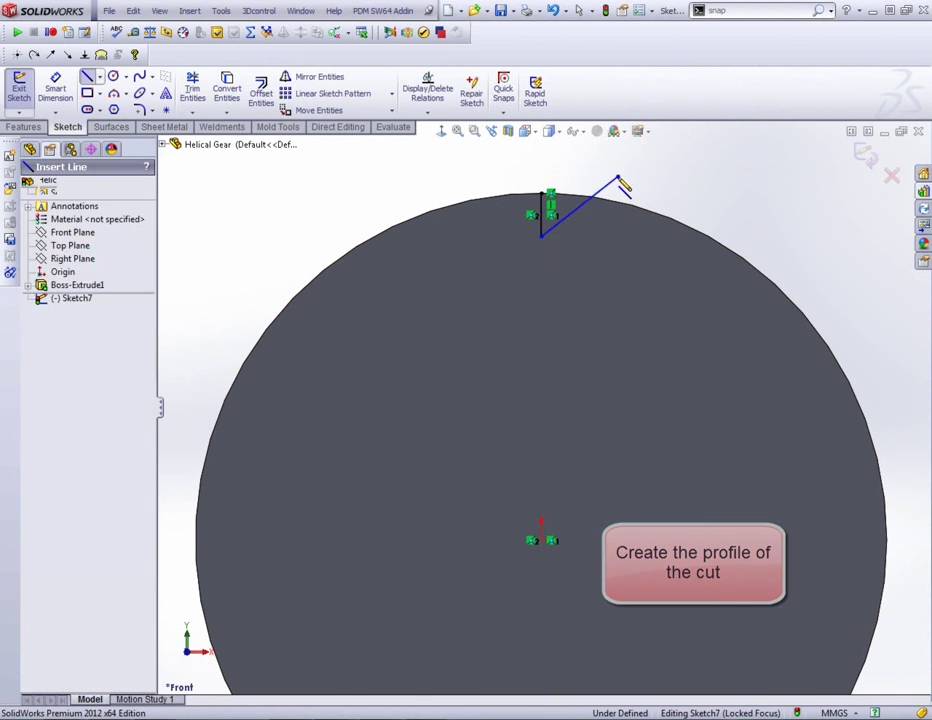
left_click(579, 11)
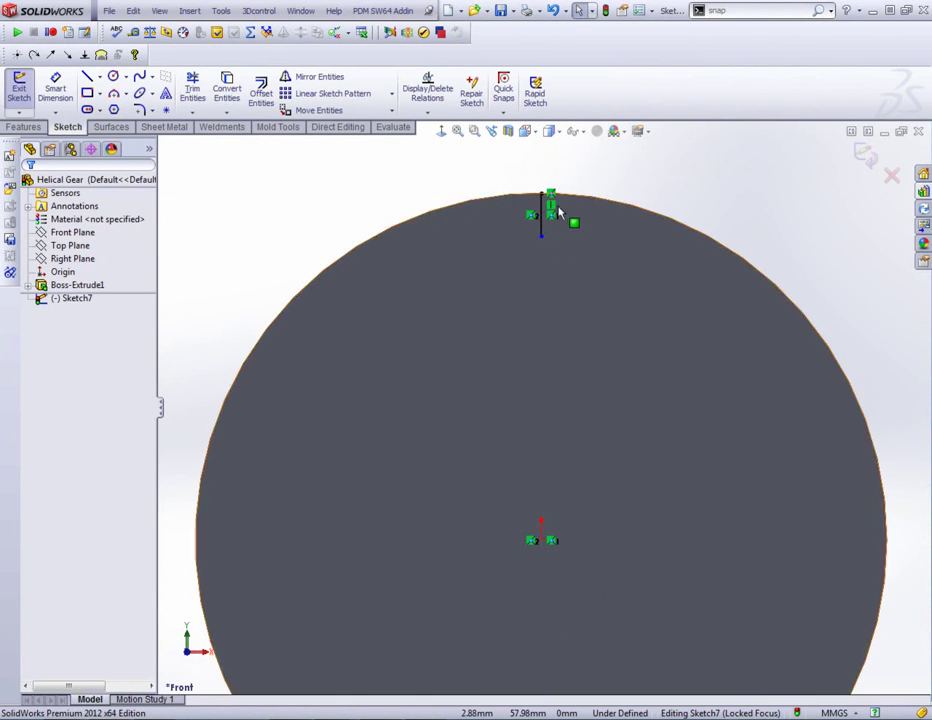
left_click(543, 226)
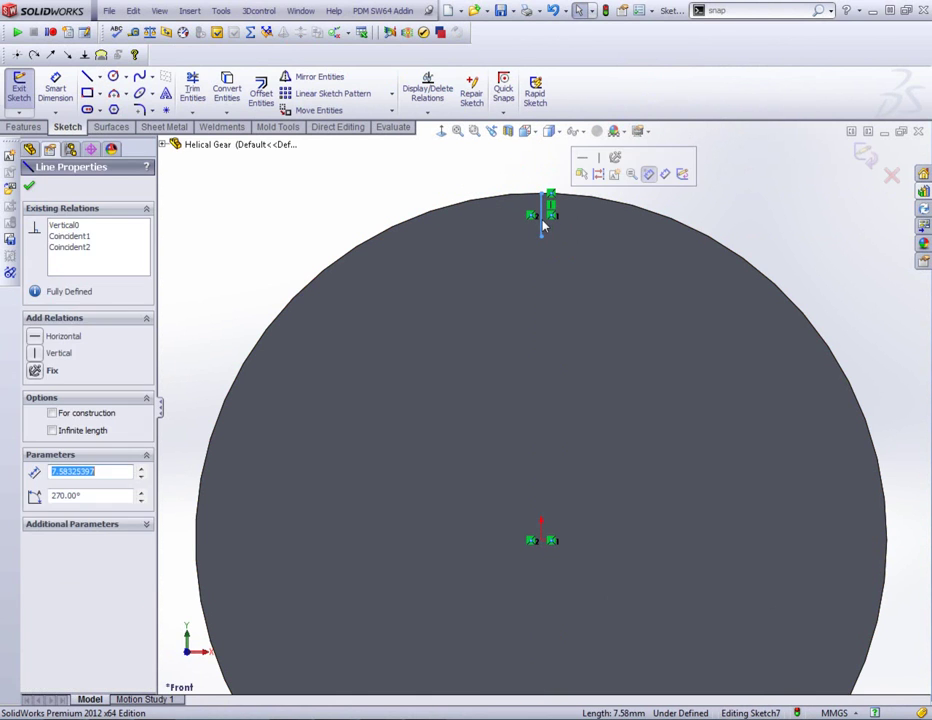
left_click(598, 175)
scroll(545, 235, "down", 5)
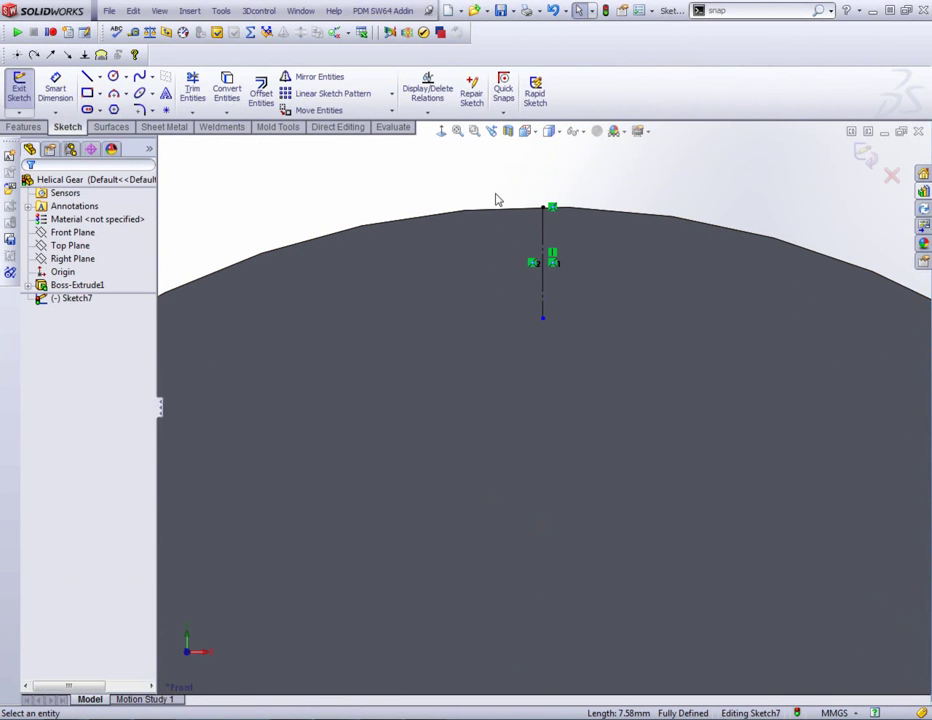
left_click(188, 11)
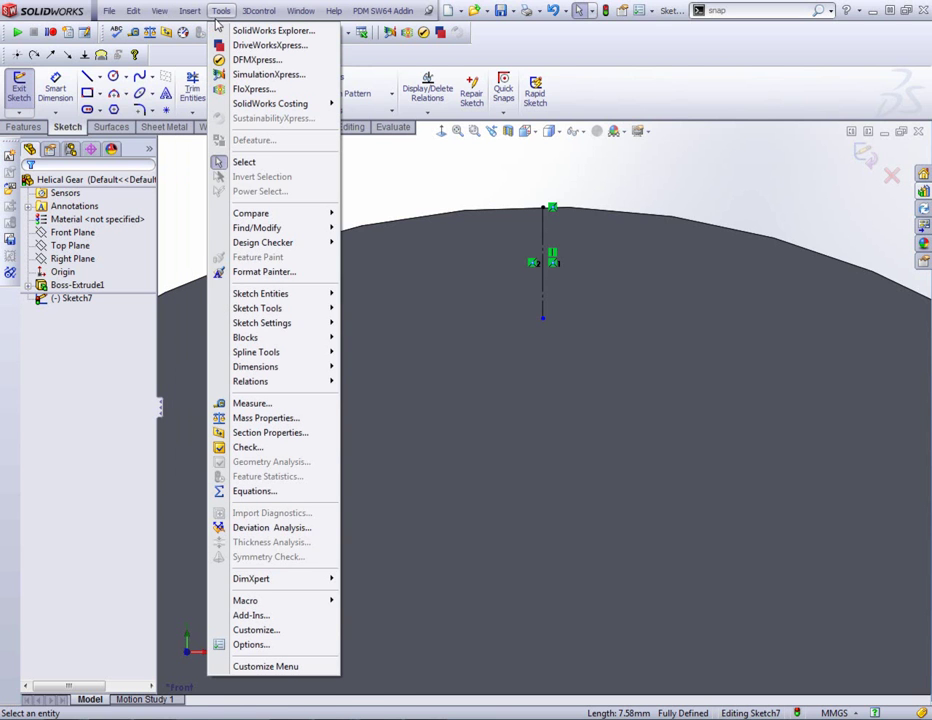
mouse_move(257, 308)
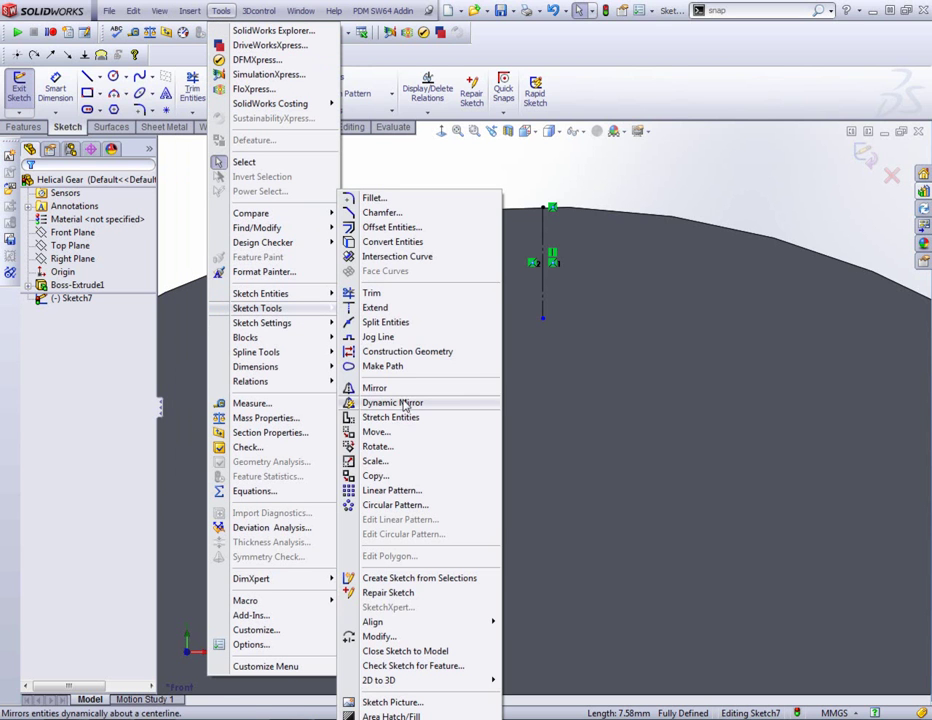
Draw the flat bottom and tapered sides of the slot, dynamically mirrored about the centerline.
left_click(378, 402)
left_click(543, 287)
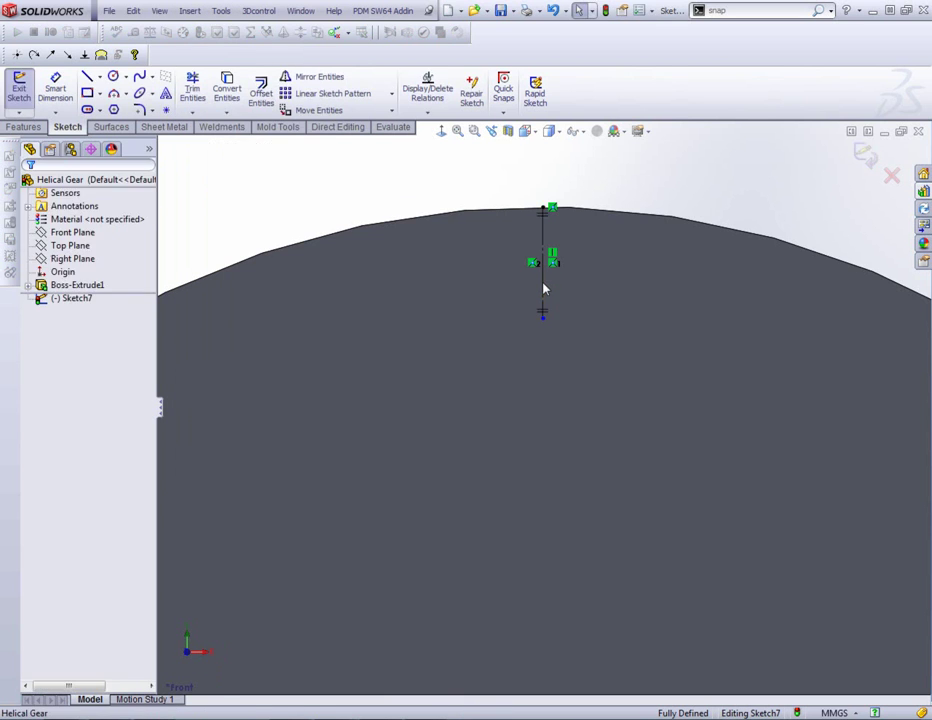
left_click(88, 77)
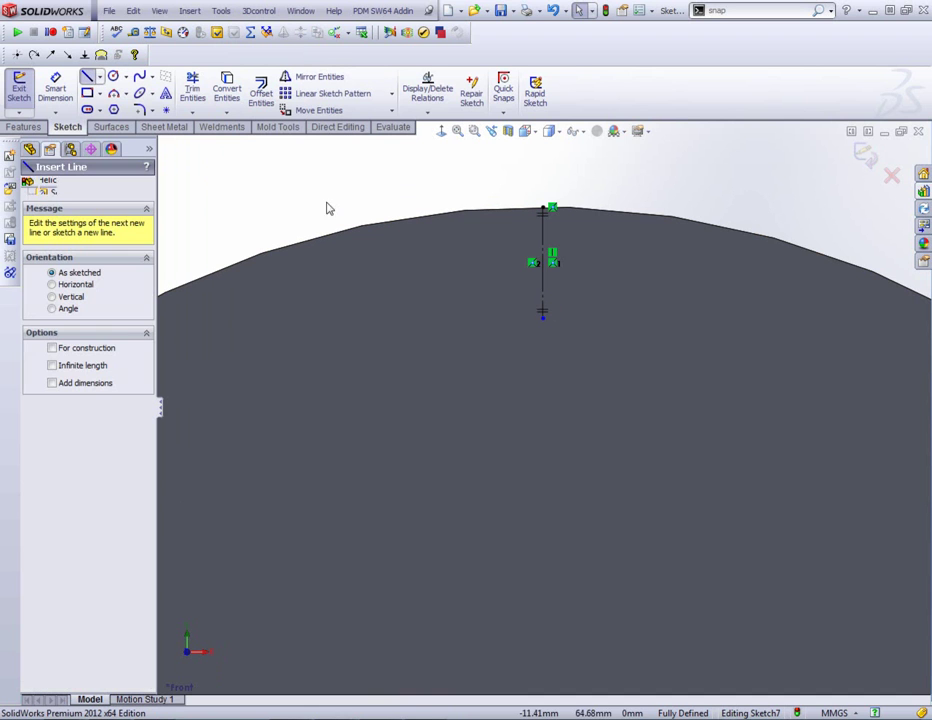
left_click(543, 318)
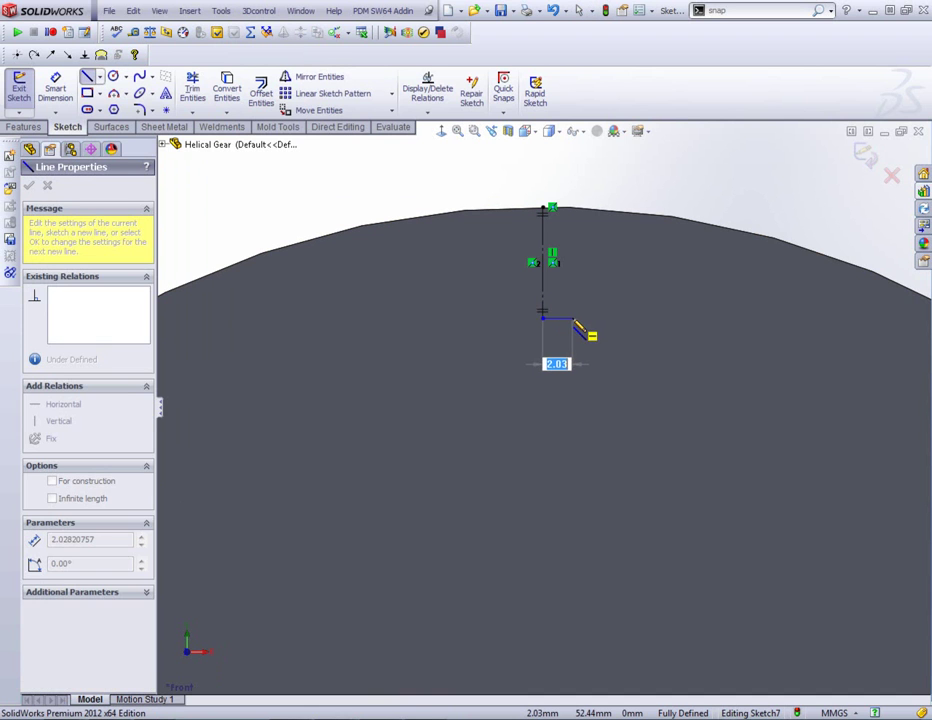
left_click(571, 318)
left_click(588, 246)
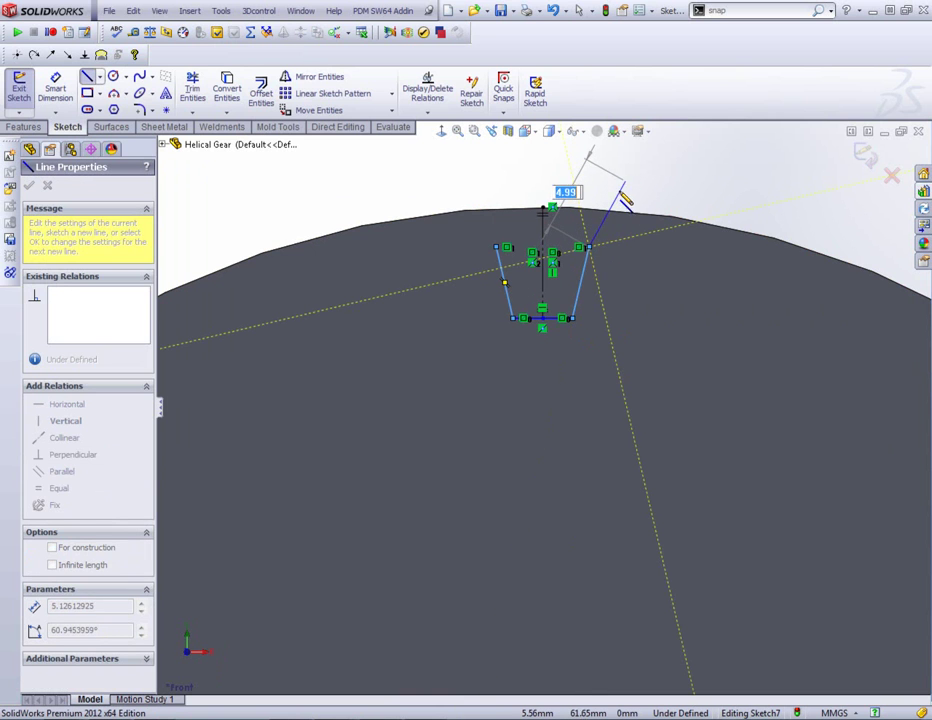
left_click(607, 212)
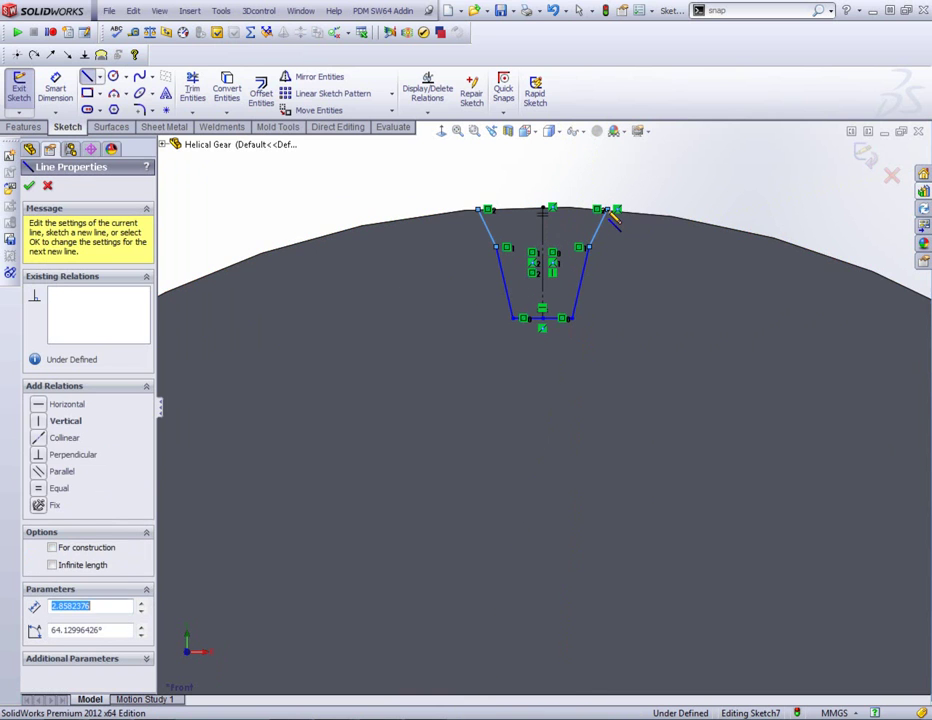
key("Escape")
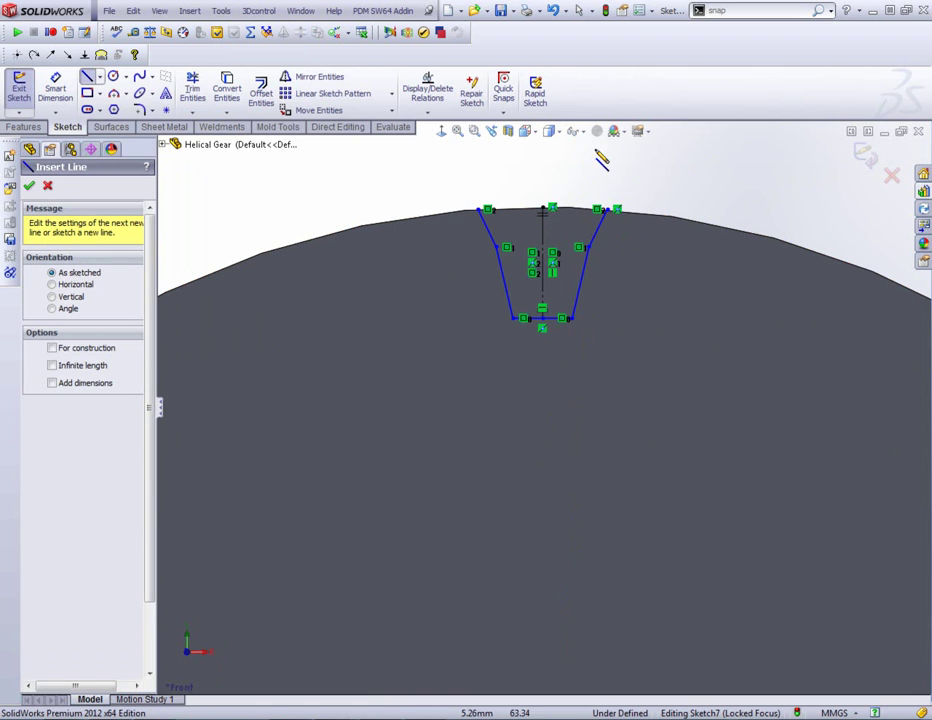
Close the top of the slot profile with a 3 Point Arc along the gear rim.
left_click(151, 93)
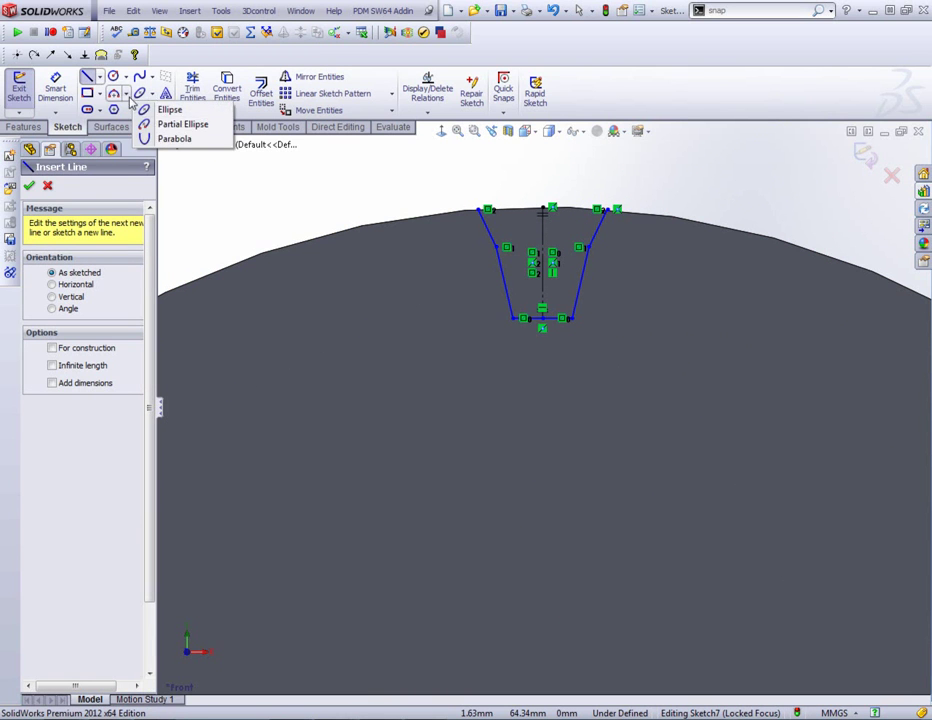
left_click(152, 139)
left_click(479, 211)
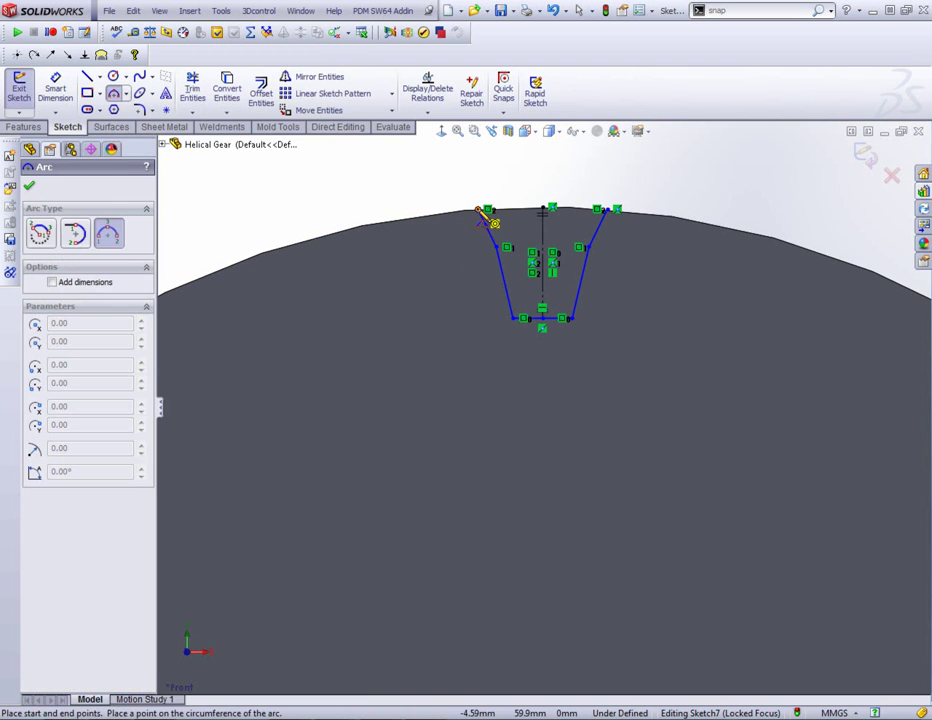
left_click(603, 210)
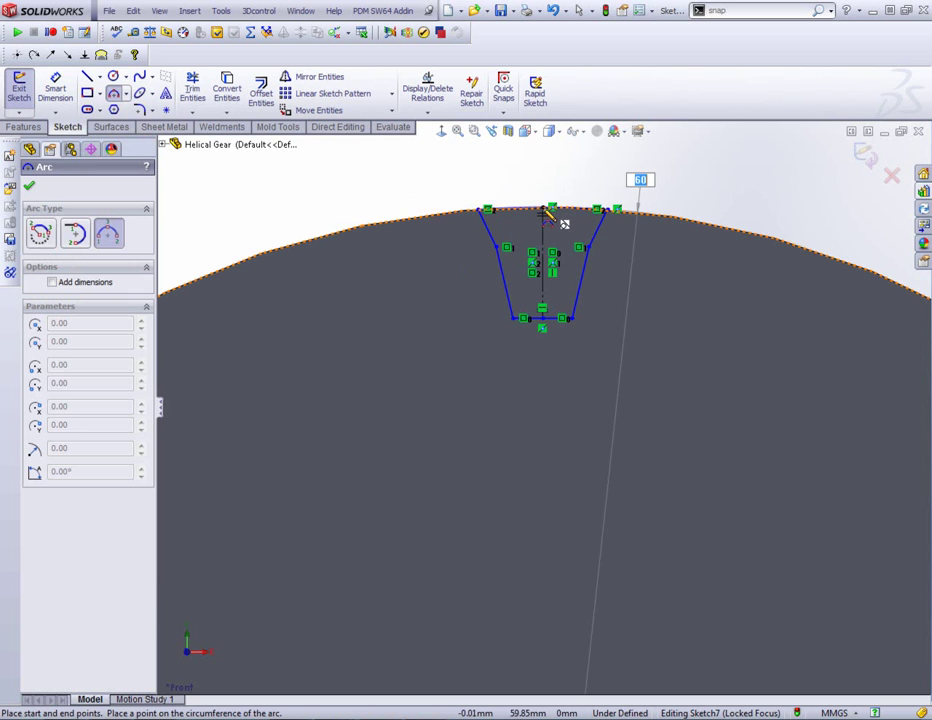
left_click(545, 210)
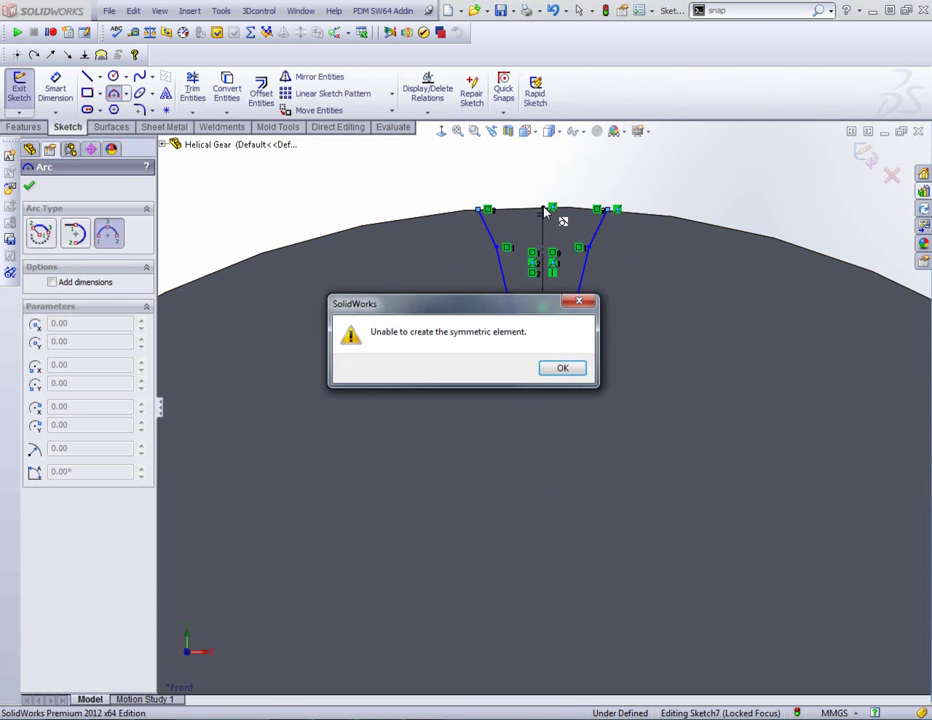
left_click(563, 371)
key("Escape")
key("ctrl+7")
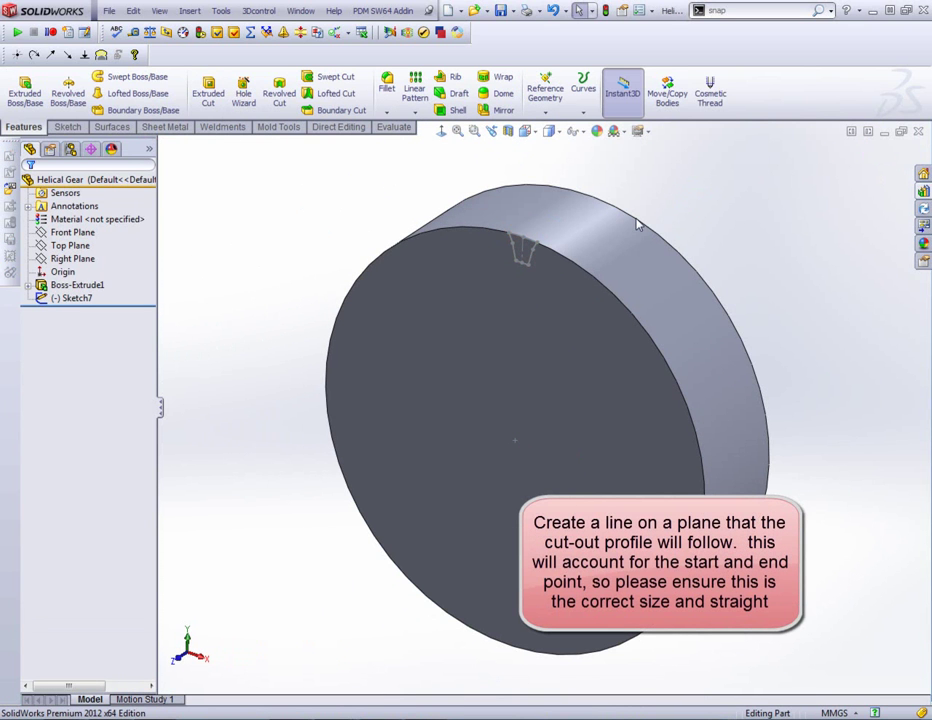
Sketch a straight path line on the Right Plane from the origin across the gear's full thickness.
left_click(72, 258)
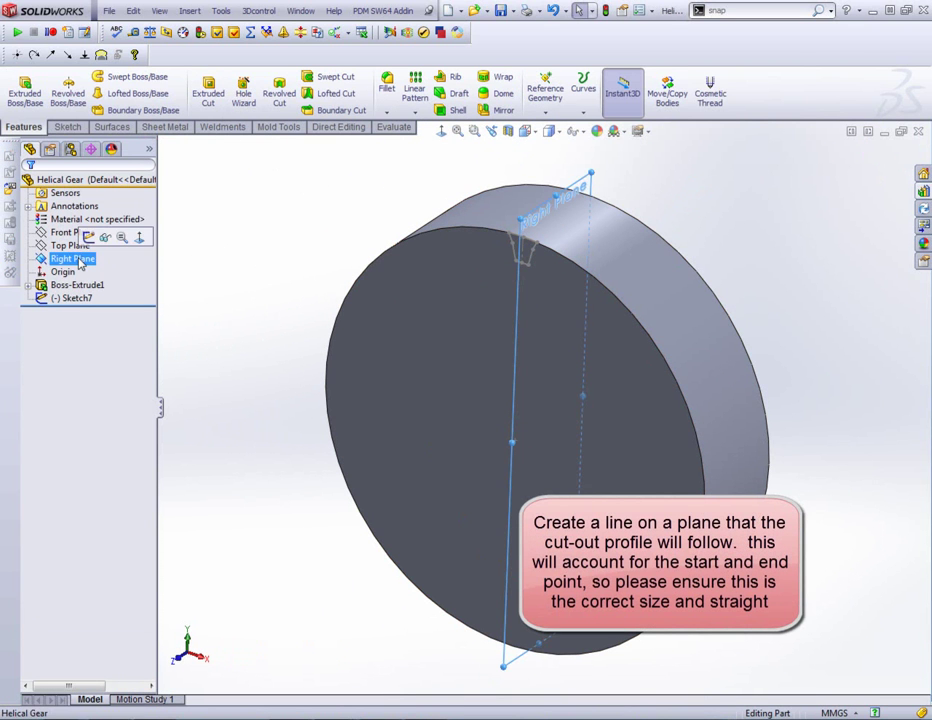
left_click(89, 238)
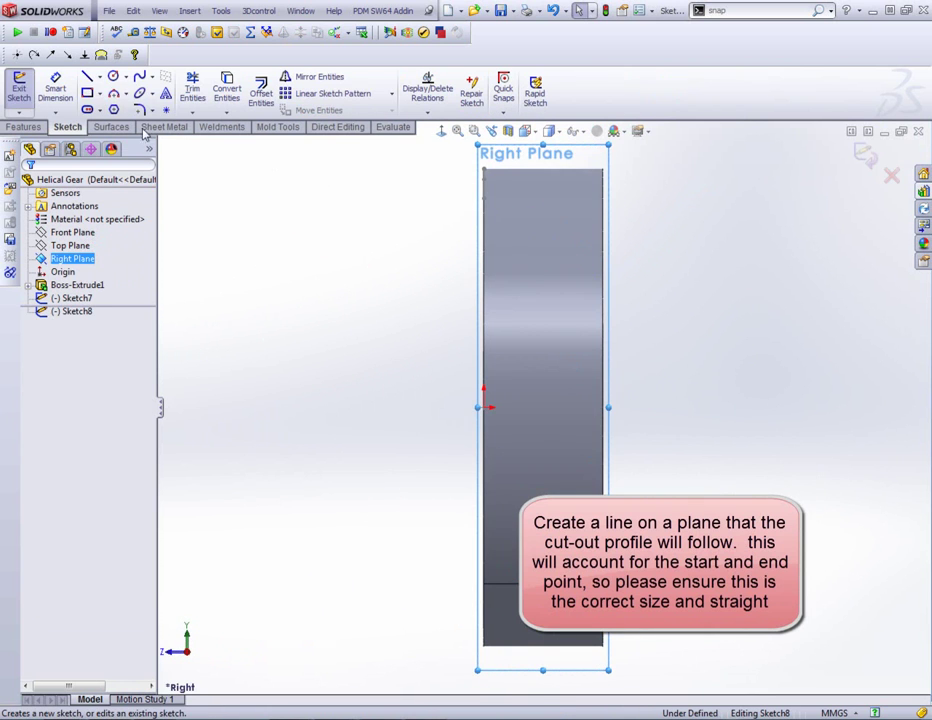
key("l")
left_click(484, 407)
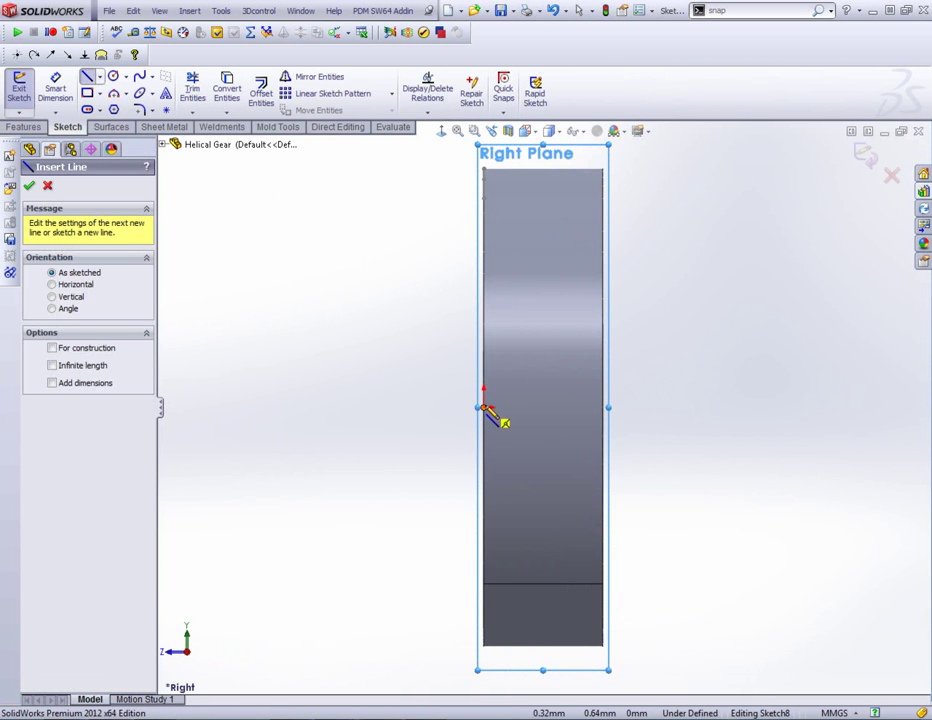
left_click(604, 408)
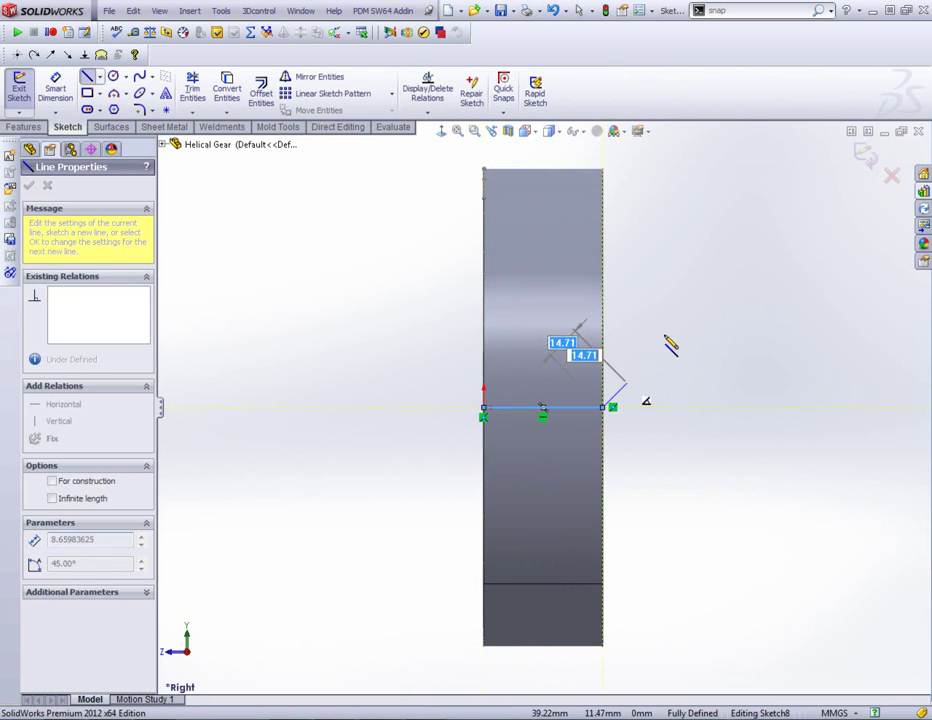
key("Escape")
left_click(866, 153)
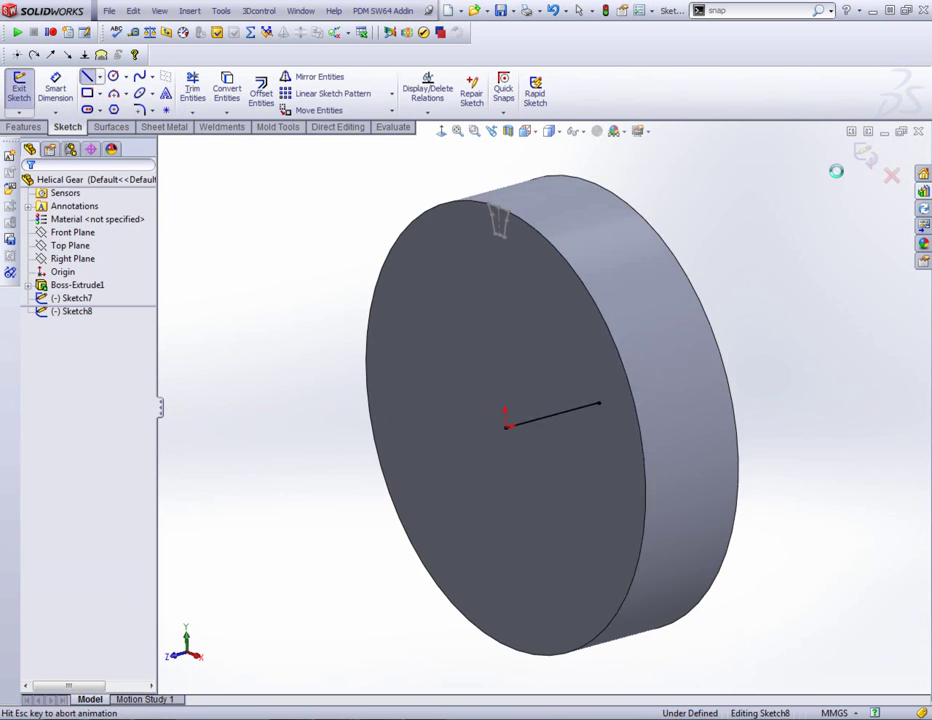
scroll(595, 365, "down", 2)
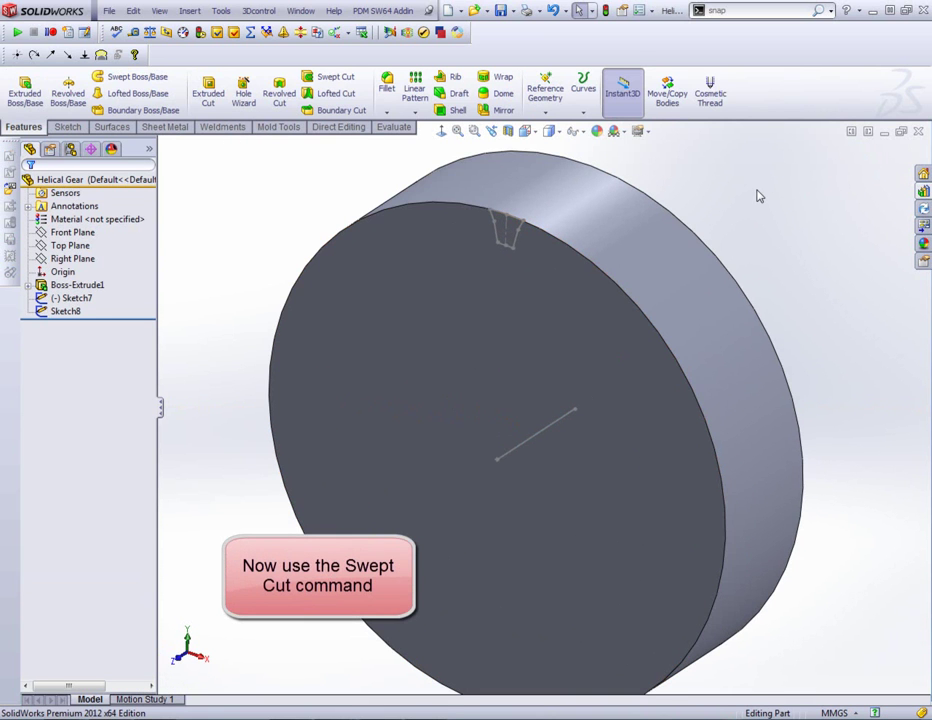
Start a swept cut with Sketch7 as profile, Sketch8 as path, and Twist Along Path orientation.
left_click(336, 80)
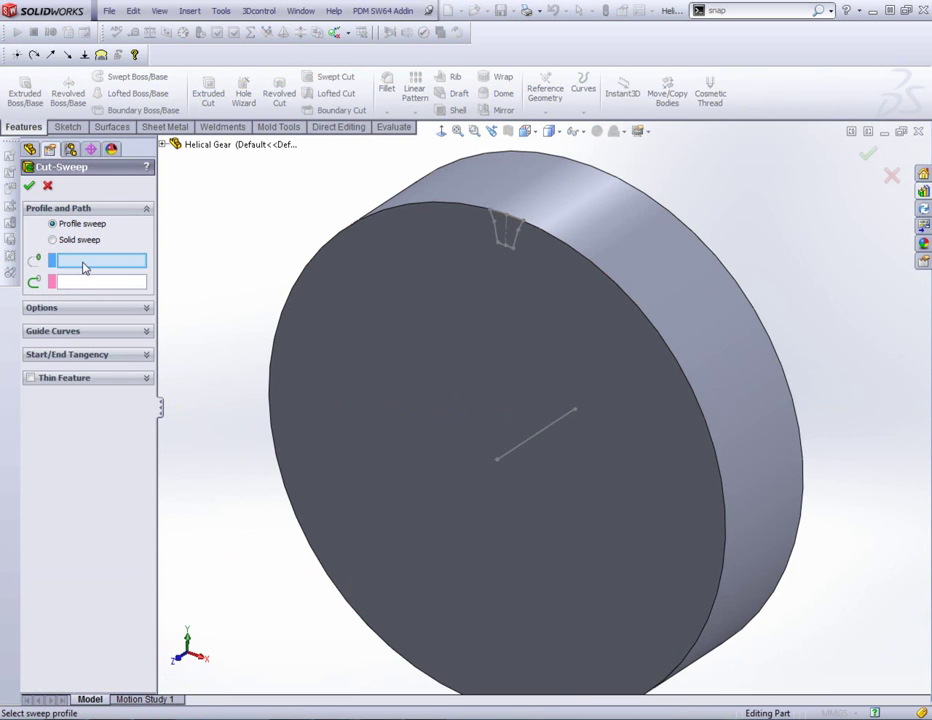
left_click(516, 245)
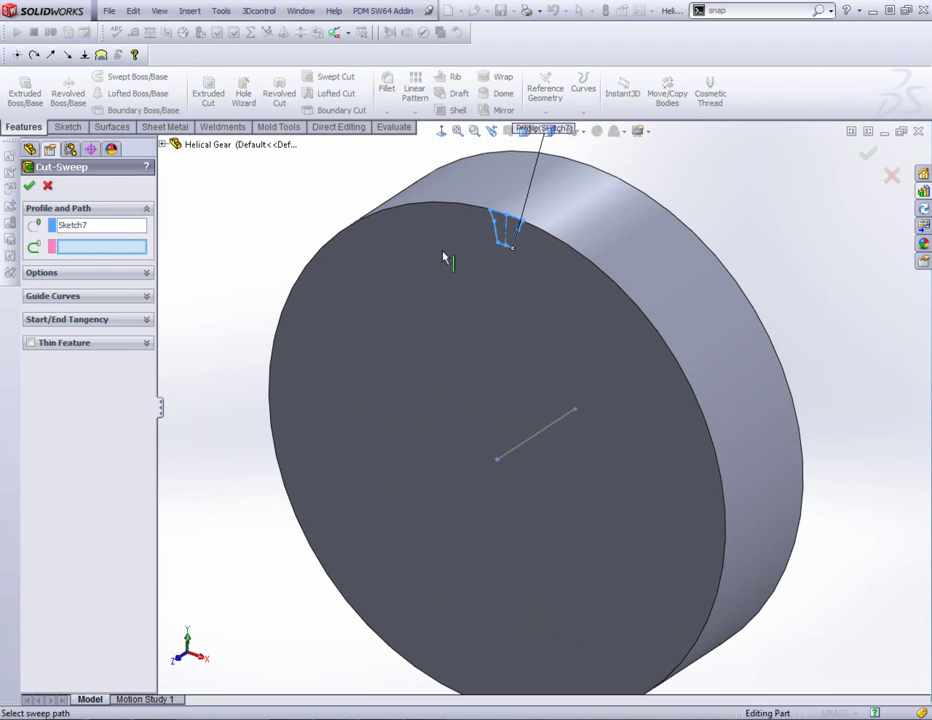
left_click(540, 435)
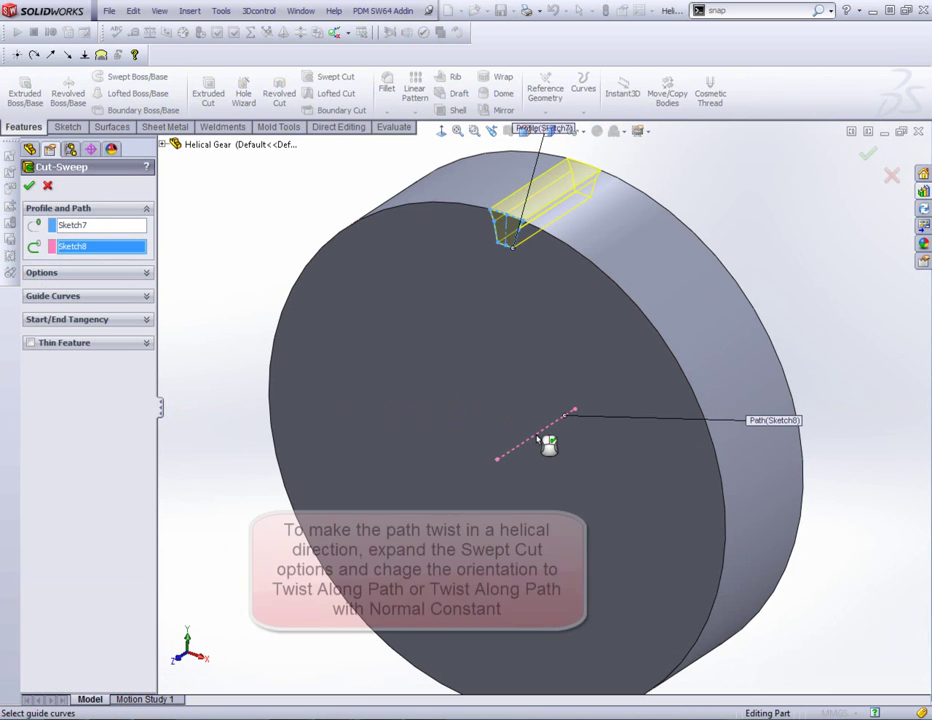
left_click(147, 273)
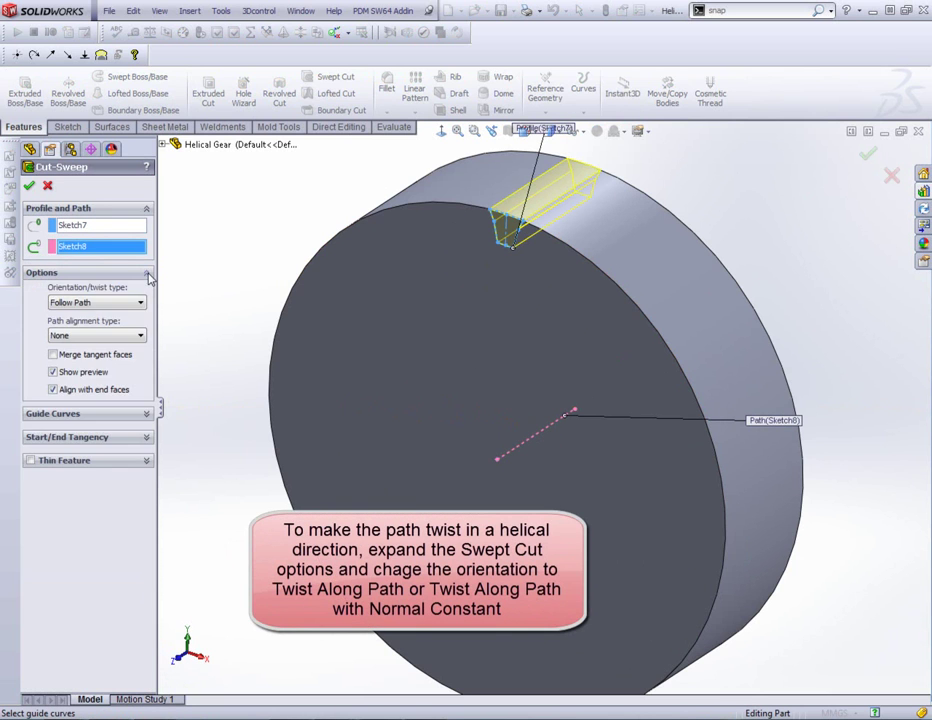
left_click(118, 304)
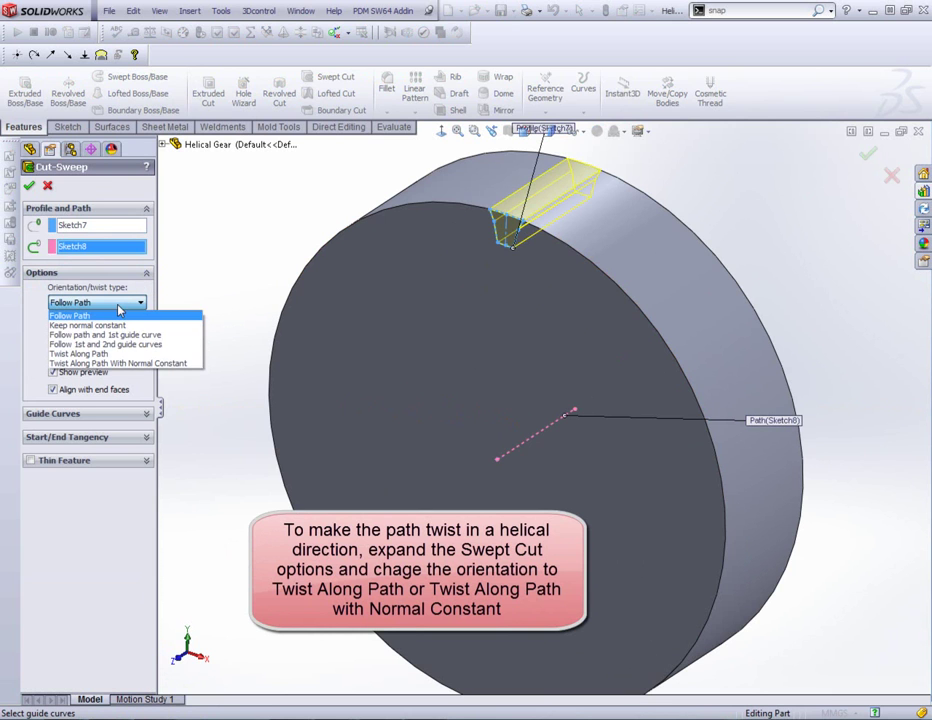
left_click(127, 356)
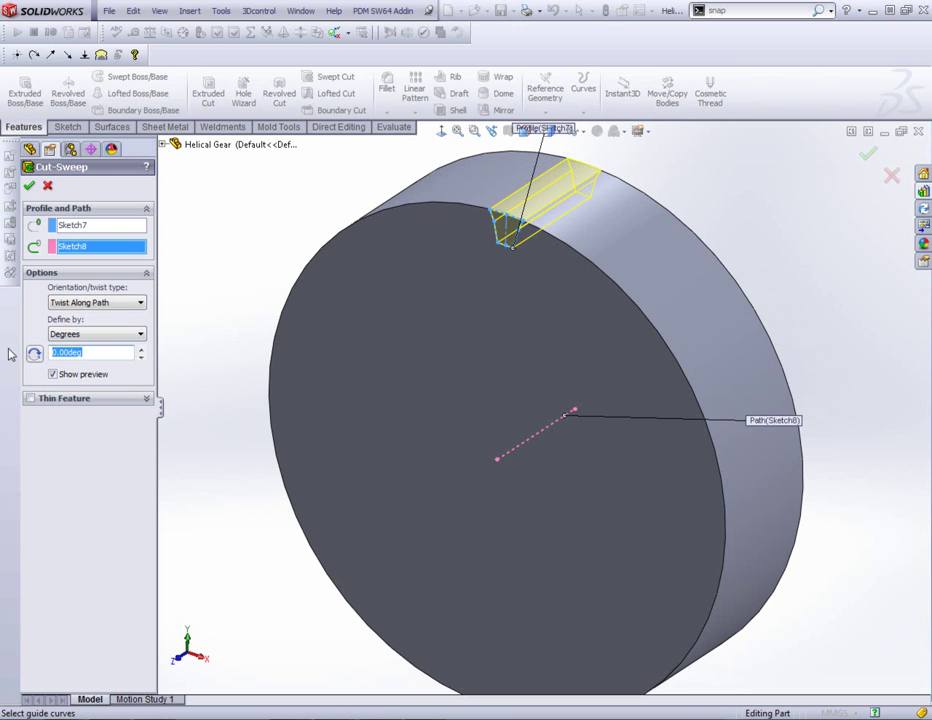
Set a 15° twist using Twist Along Path With Normal Constant and apply the cut.
type("5")
key("Return")
left_click_drag(116, 352, 23, 360)
type("15")
key("Return")
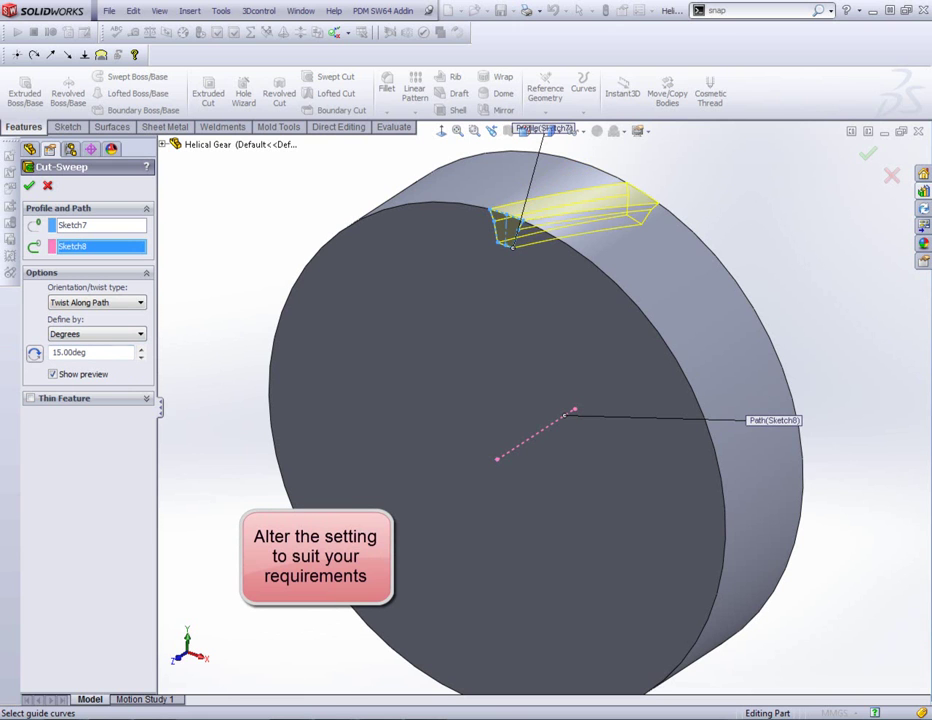
left_click(115, 304)
left_click(145, 360)
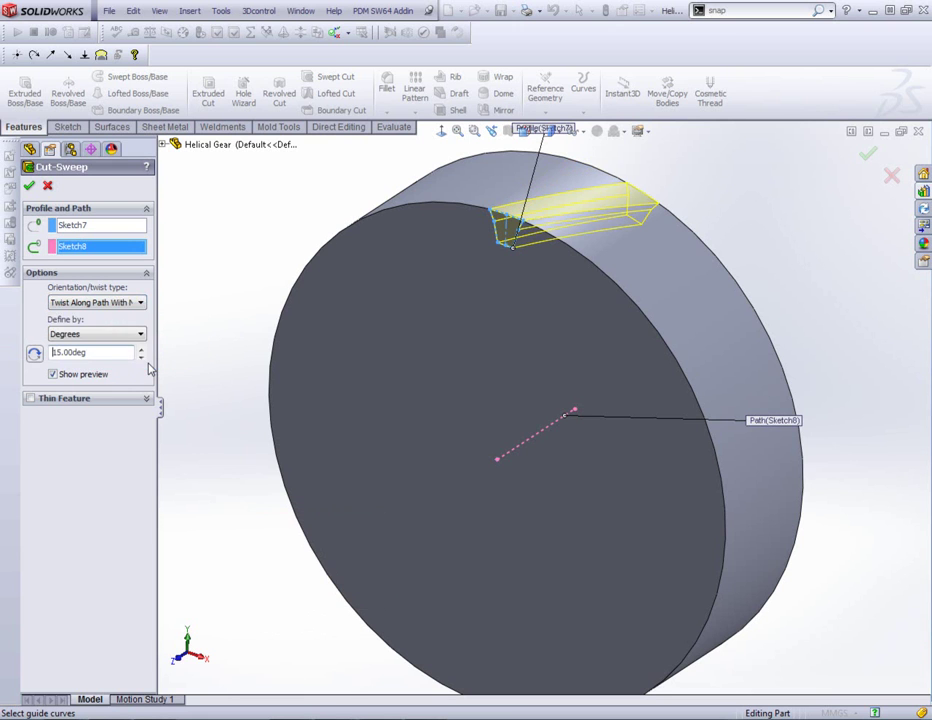
left_click(30, 188)
mouse_move(277, 215)
middle_mouse_down()
mouse_move(350, 291)
mouse_move(304, 258)
mouse_move(283, 232)
mouse_move(285, 218)
middle_mouse_up()
Start a circular pattern of Cut-Sweep2 using the disc's circular edge as the axis.
left_click(417, 113)
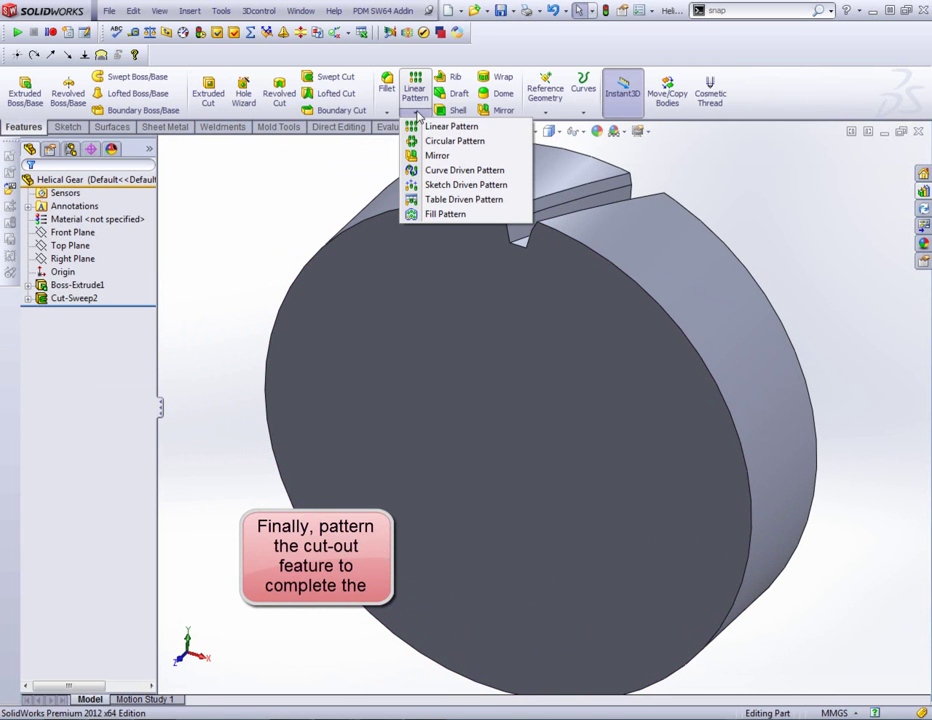
left_click(445, 141)
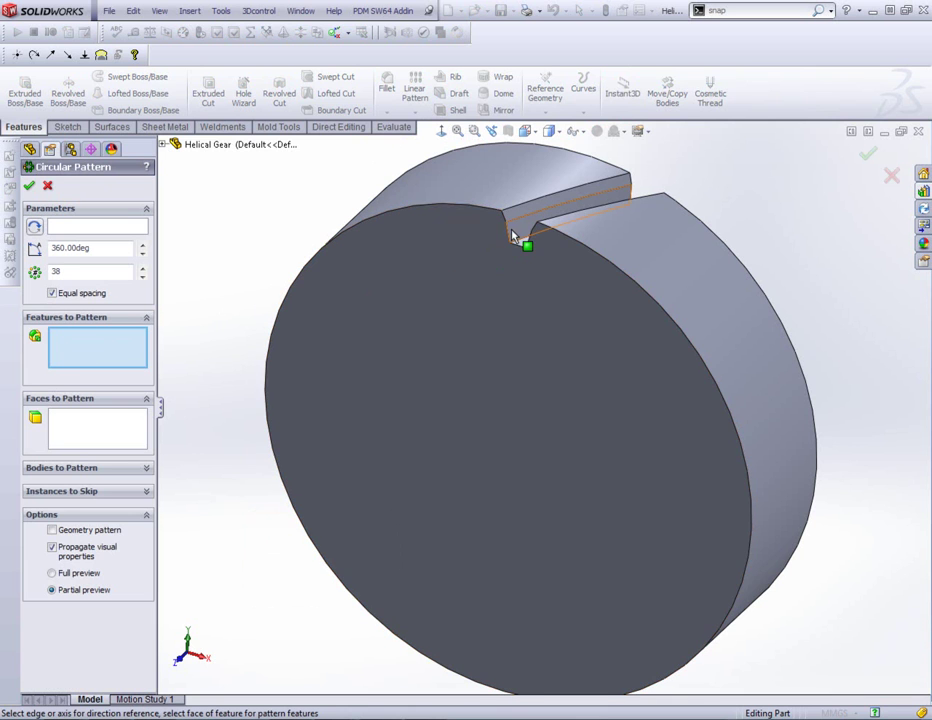
left_click(163, 145)
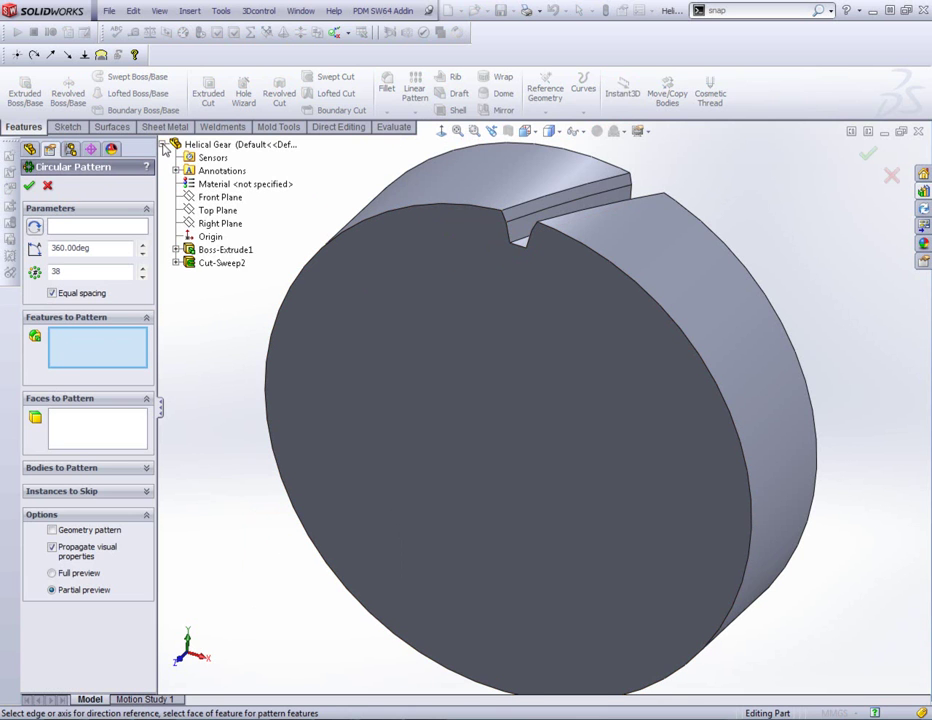
left_click(218, 266)
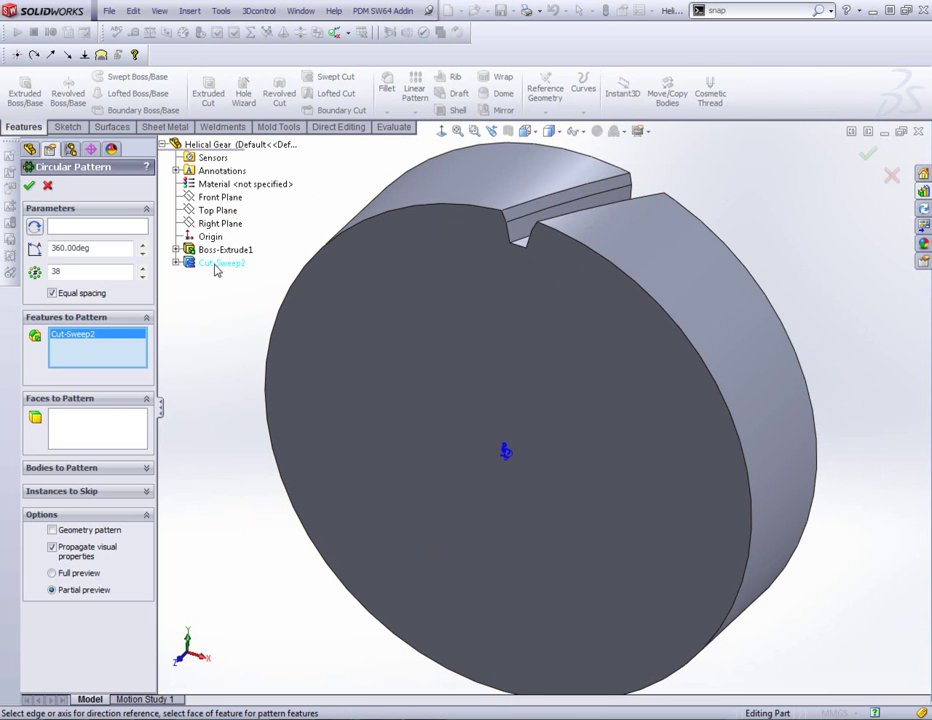
left_click(95, 227)
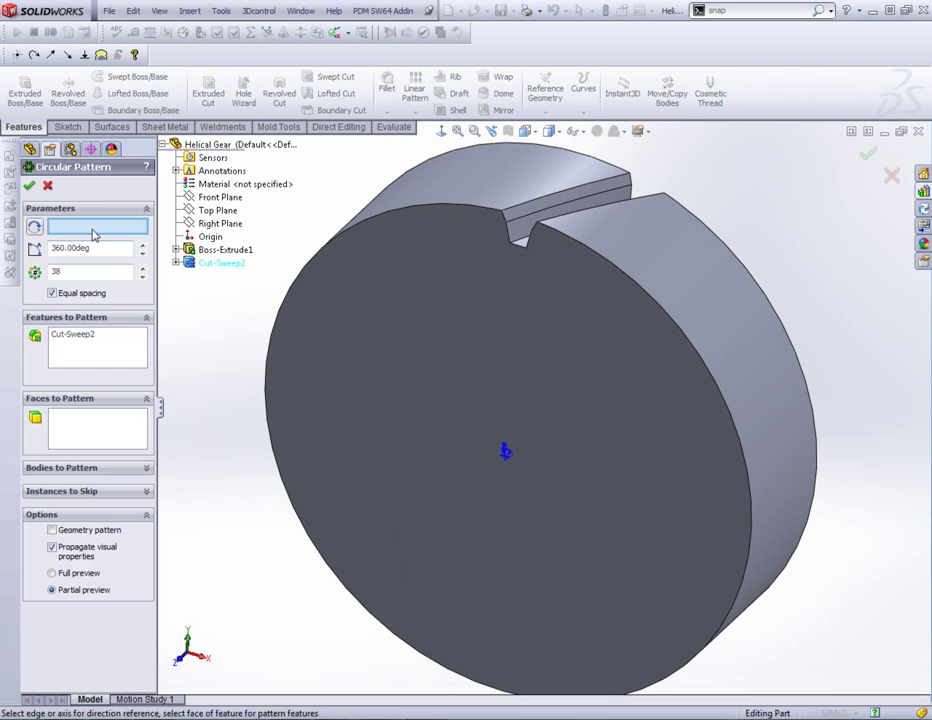
left_click(575, 241)
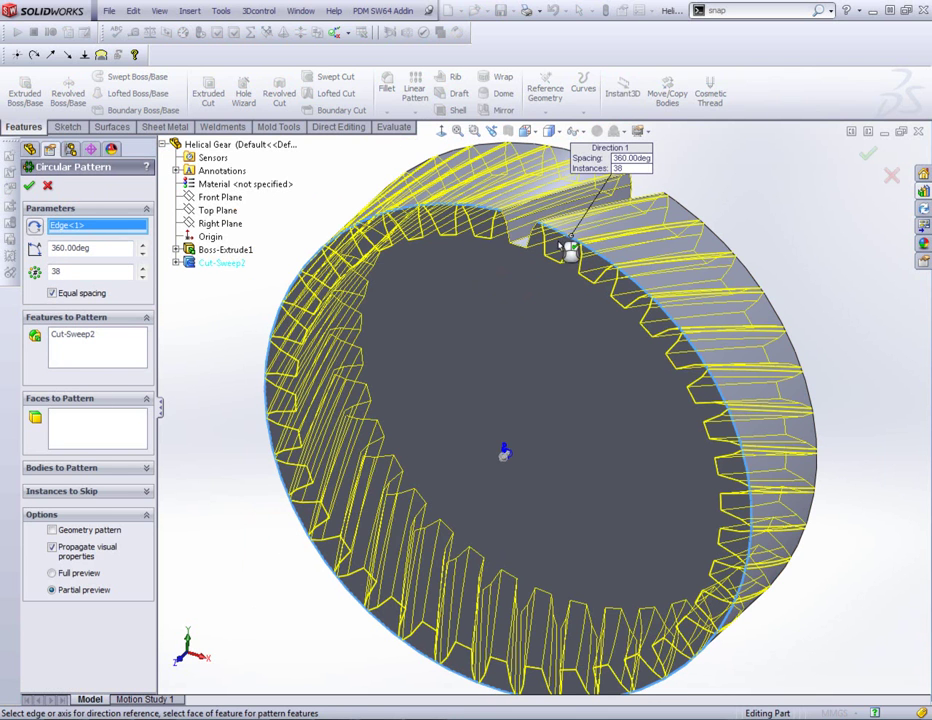
Keep 38 equally spaced instances over 360° after previewing 10, and accept the pattern.
type("10")
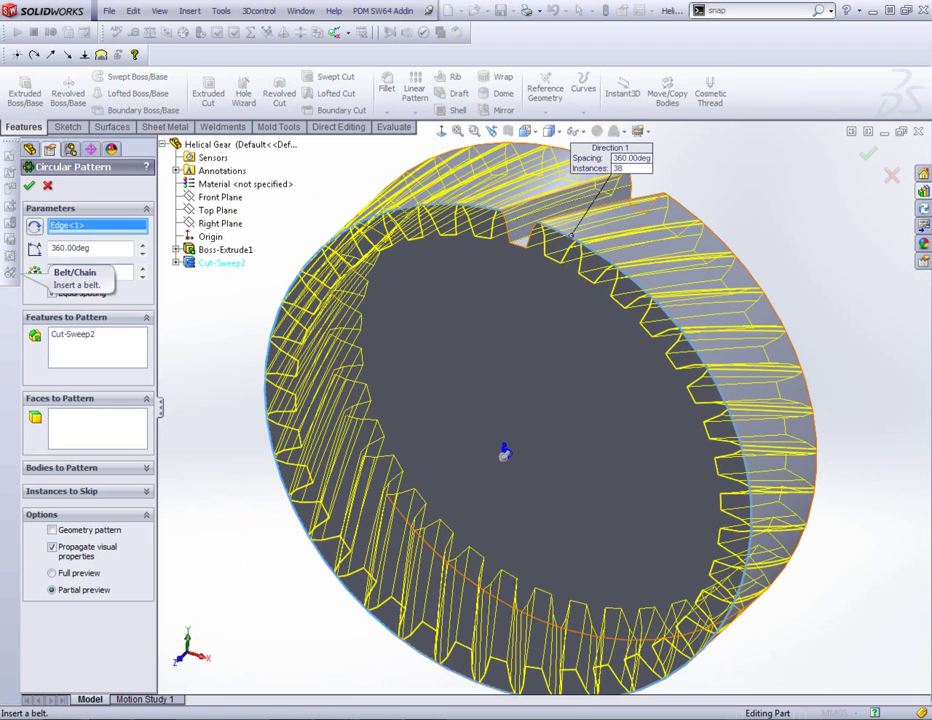
left_click(107, 275)
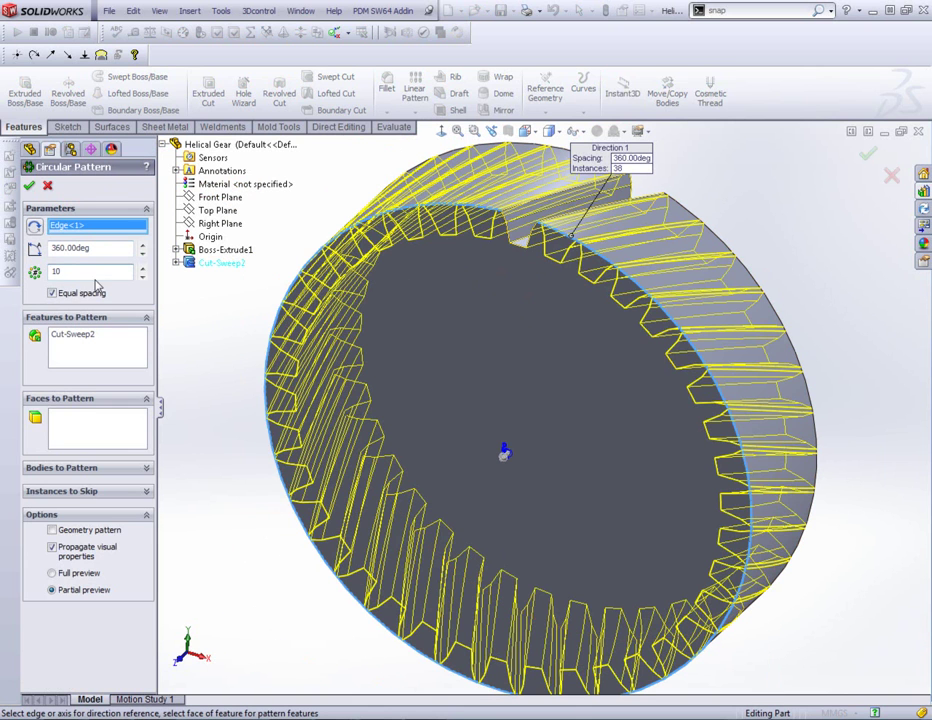
key("Return")
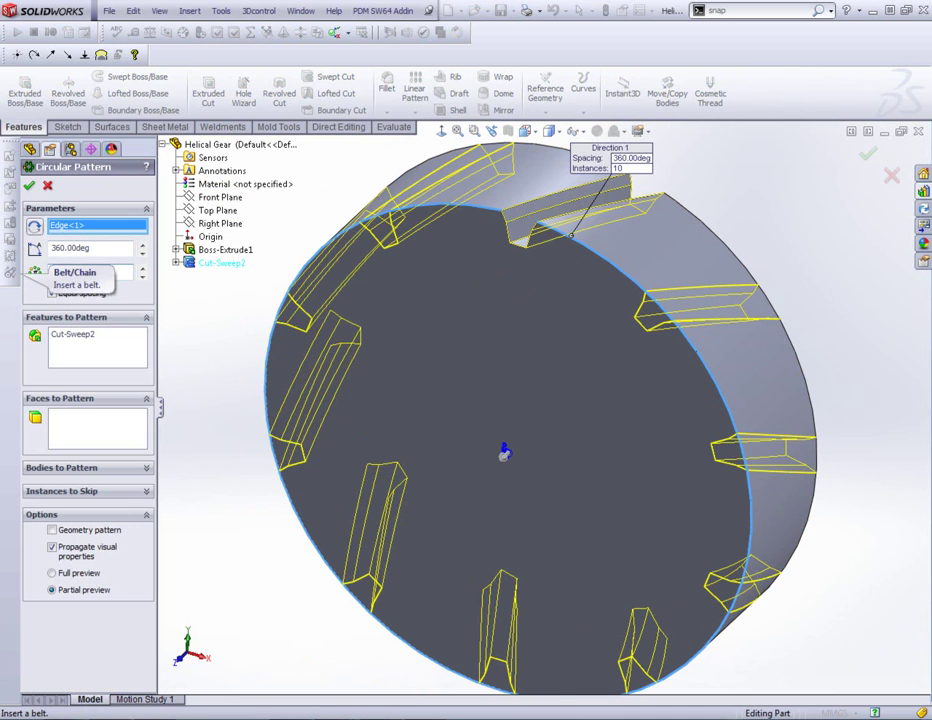
key("ctrl+z")
type("38")
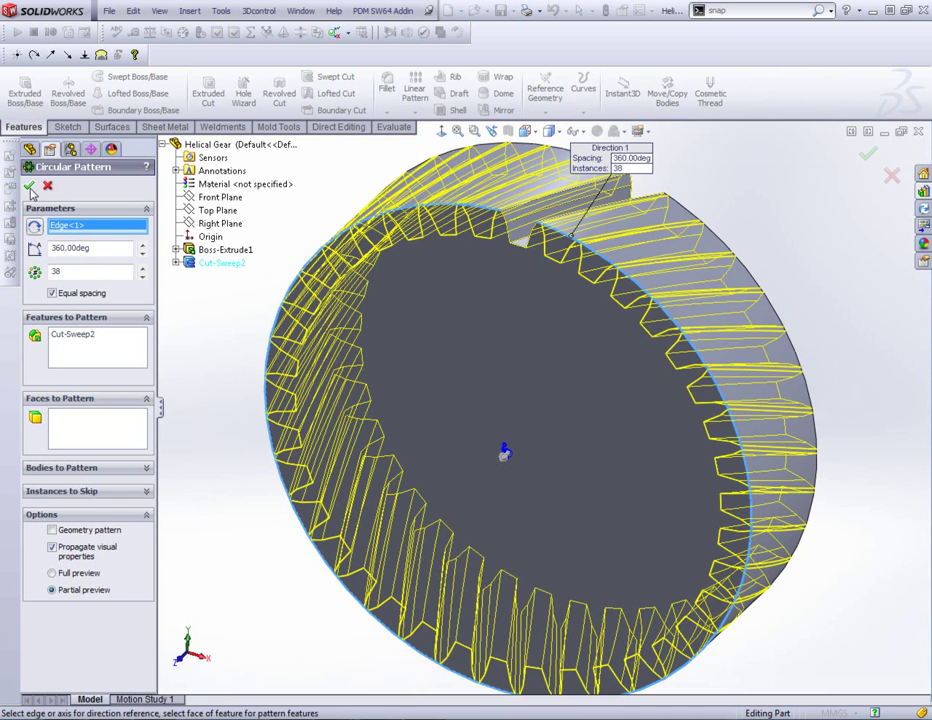
left_click(30, 188)
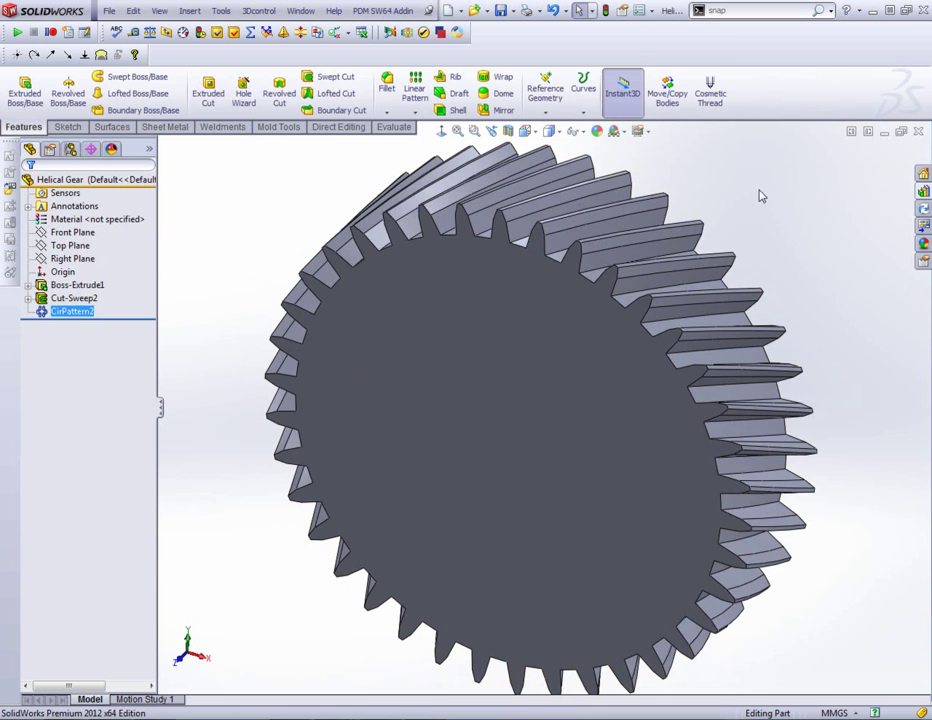
Edit CirPattern2 and change its instance count from 38 to 36.
right_click(75, 312)
left_click(66, 272)
left_click_drag(73, 272, 36, 277)
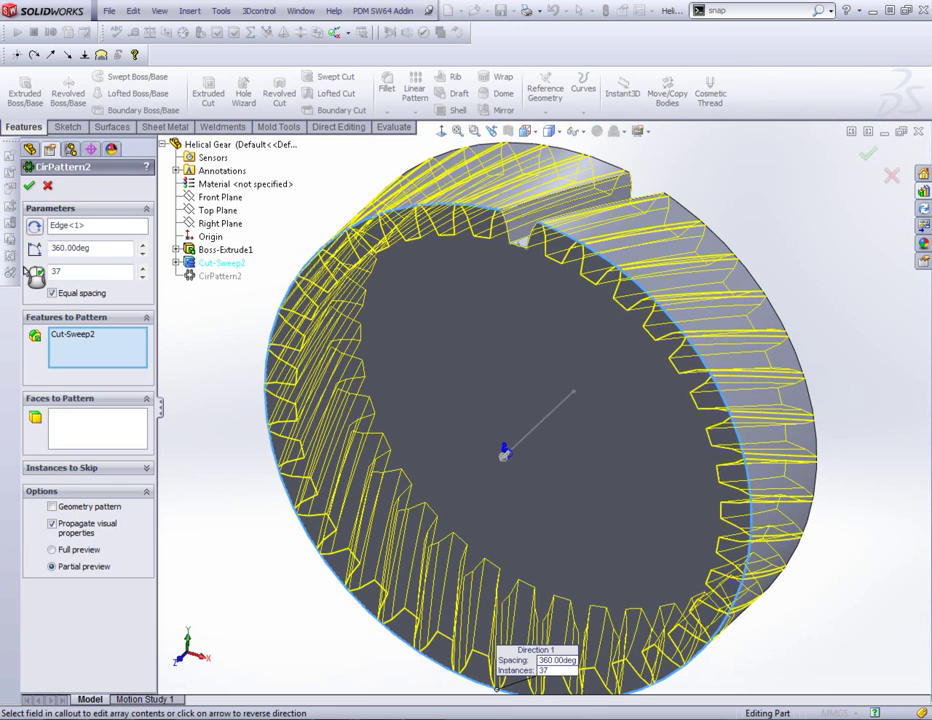
key("BackSpace")
type("6")
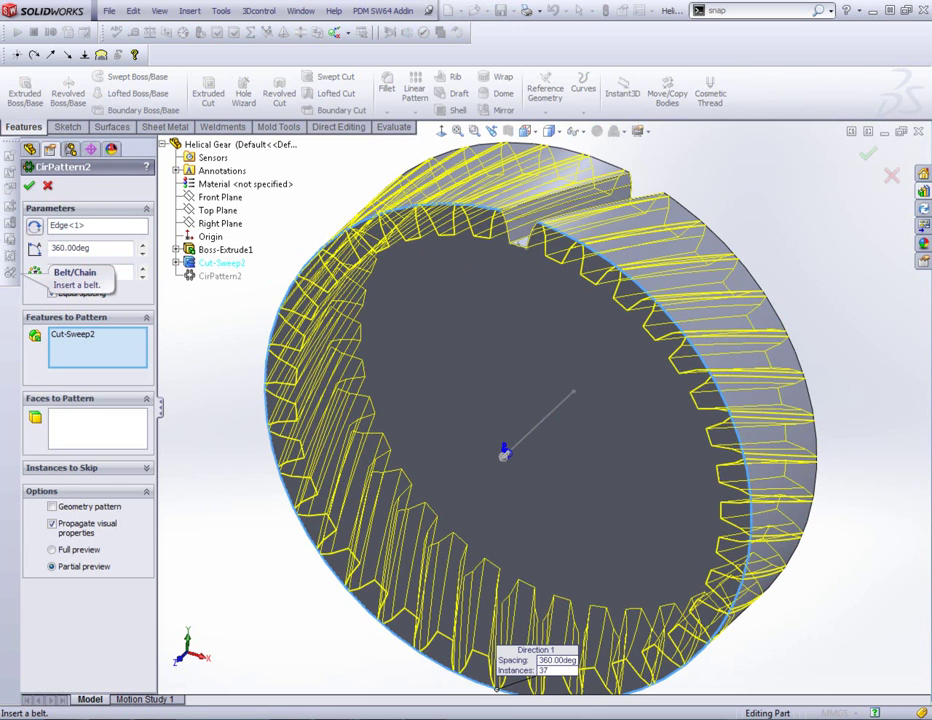
left_click(29, 187)
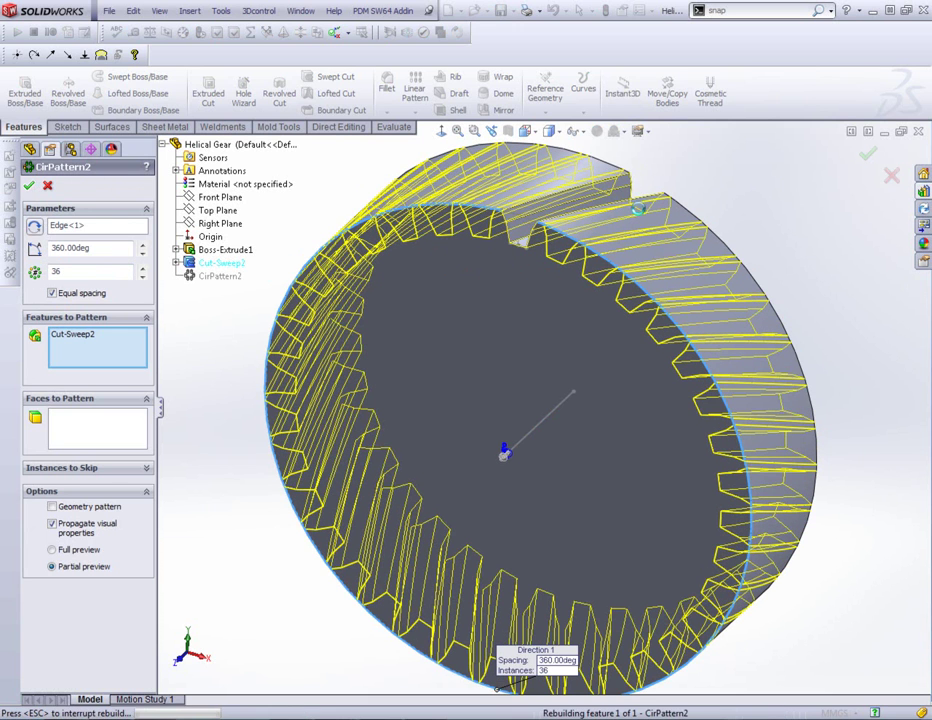